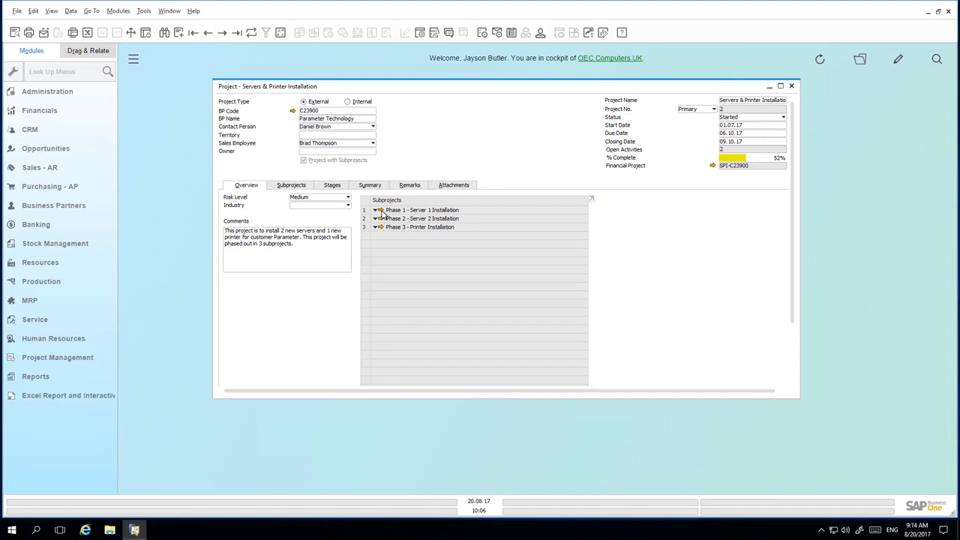
Open the Phase 1 - Server 1 Installation subproject and review the dates, costs, completion and dependencies of its stages.
{"action": "left_click", "coordinate": [382, 210]}
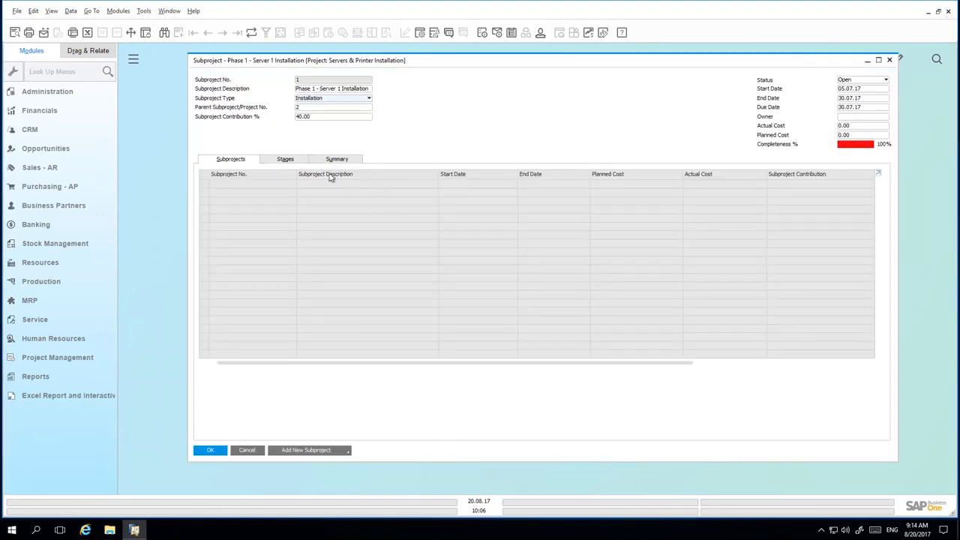
{"action": "left_click", "coordinate": [292, 160]}
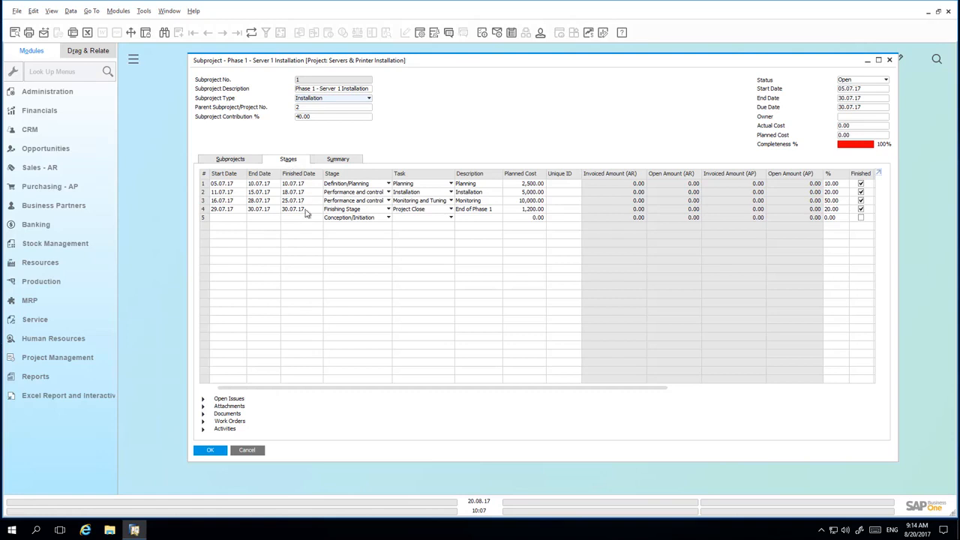
{"action": "left_click_drag", "start_coordinate": [396, 390], "coordinate": [602, 407]}
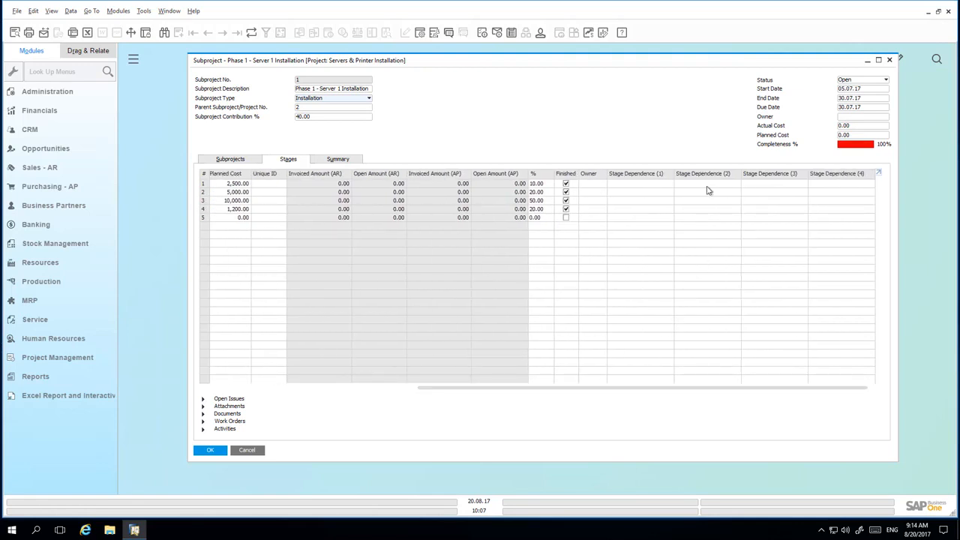
{"action": "left_click_drag", "start_coordinate": [551, 392], "coordinate": [322, 393]}
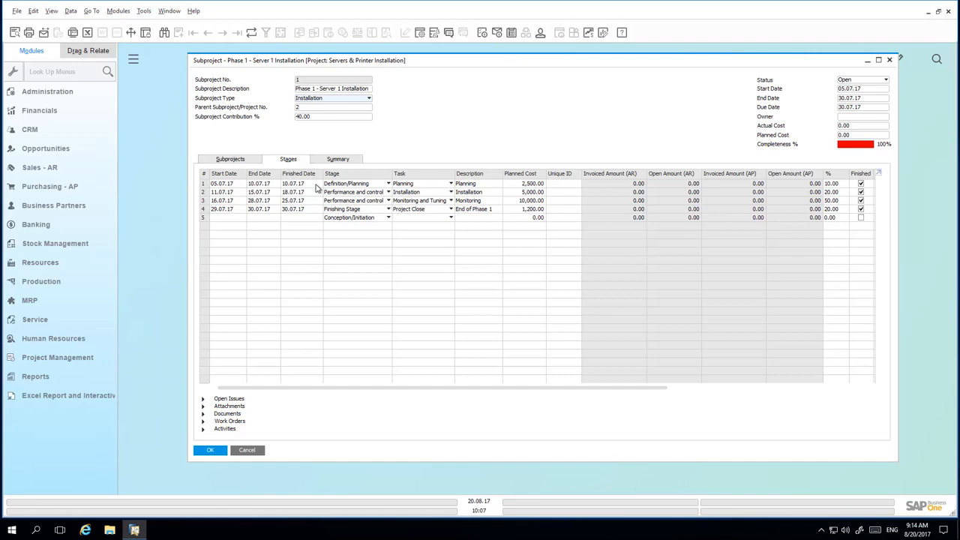
{"action": "left_click", "coordinate": [317, 184]}
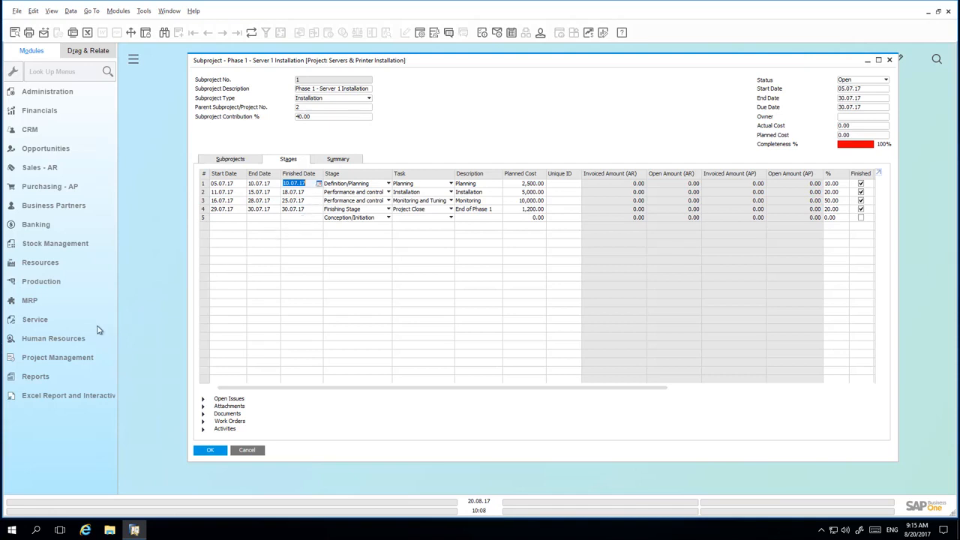
Start a new employee time sheet for the fourth employee in the list and set Date From to 05.07.17.
{"action": "left_click", "coordinate": [63, 339]}
{"action": "left_click", "coordinate": [60, 374]}
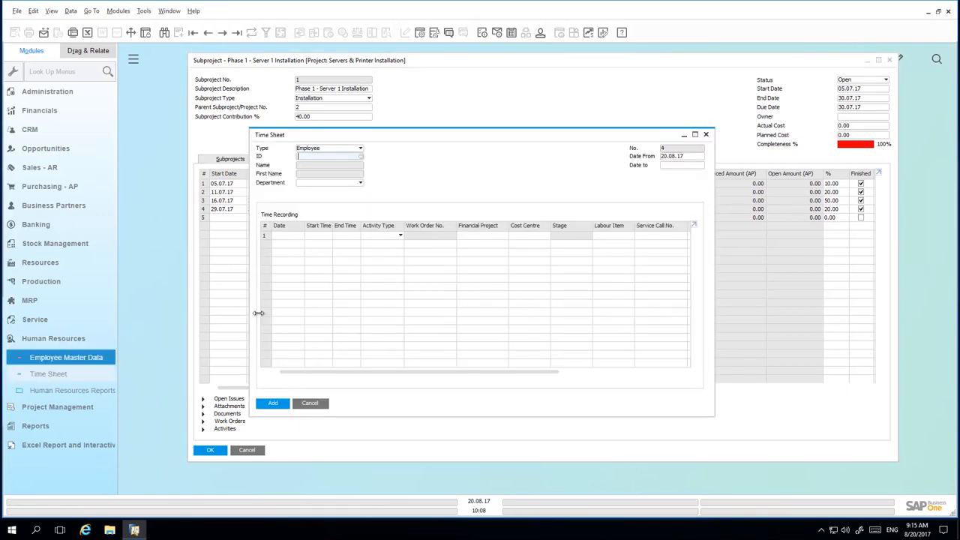
{"action": "left_click", "coordinate": [360, 158]}
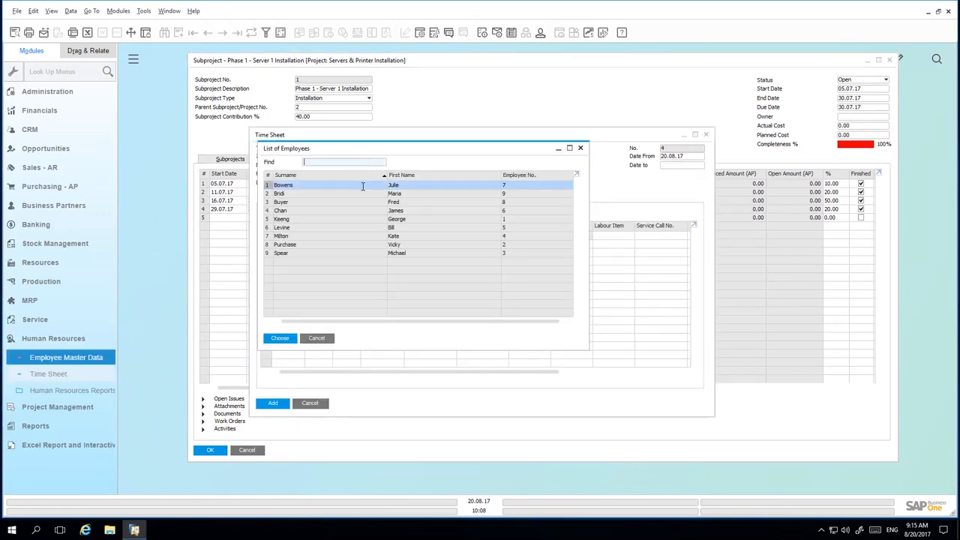
{"action": "double_click", "coordinate": [402, 216]}
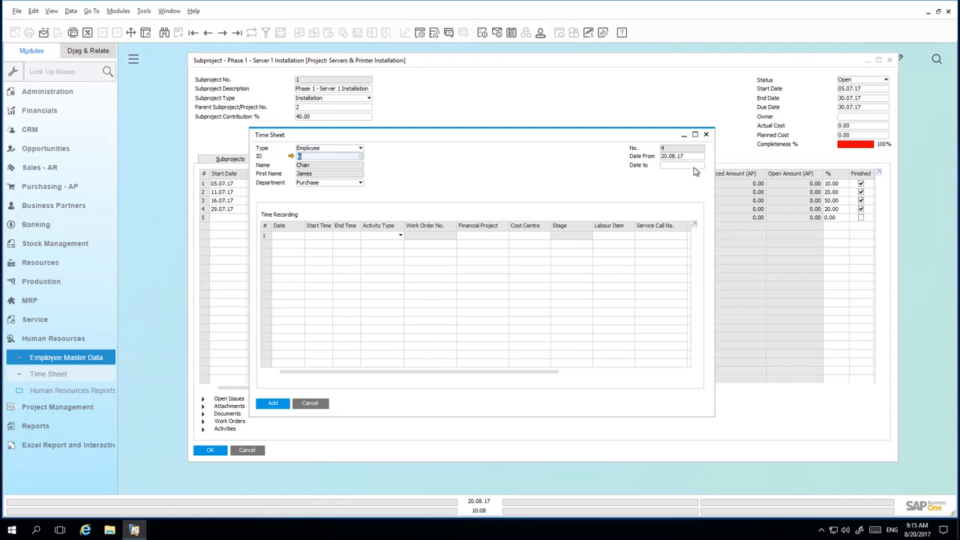
{"action": "left_click", "coordinate": [695, 157]}
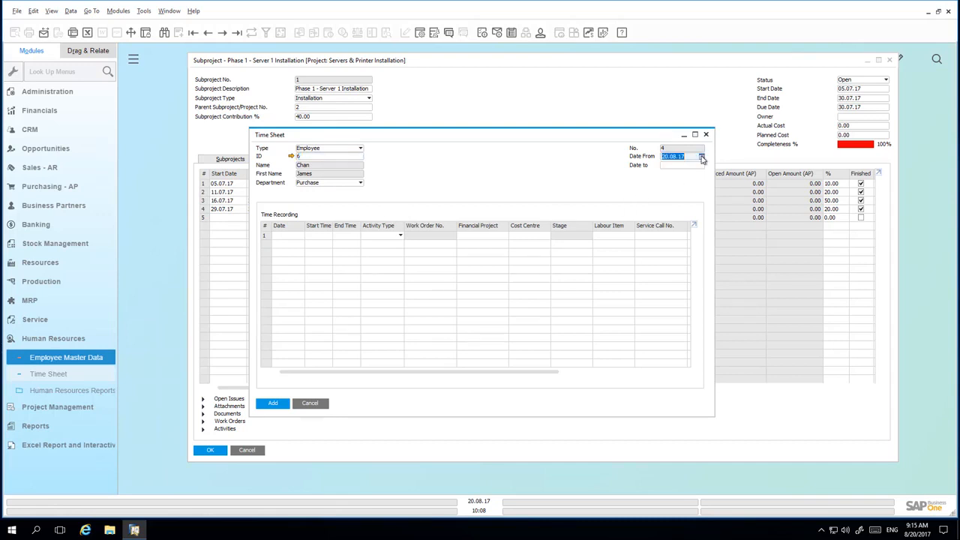
{"action": "left_click", "coordinate": [701, 156]}
{"action": "left_click", "coordinate": [718, 171]}
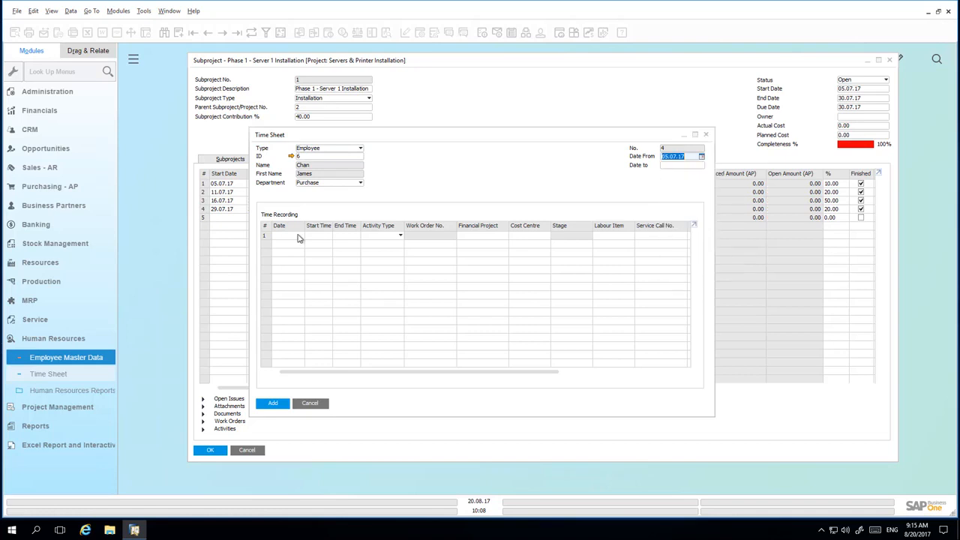
Set the date of the first time recording row to 07.07.17.
{"action": "left_click", "coordinate": [302, 237]}
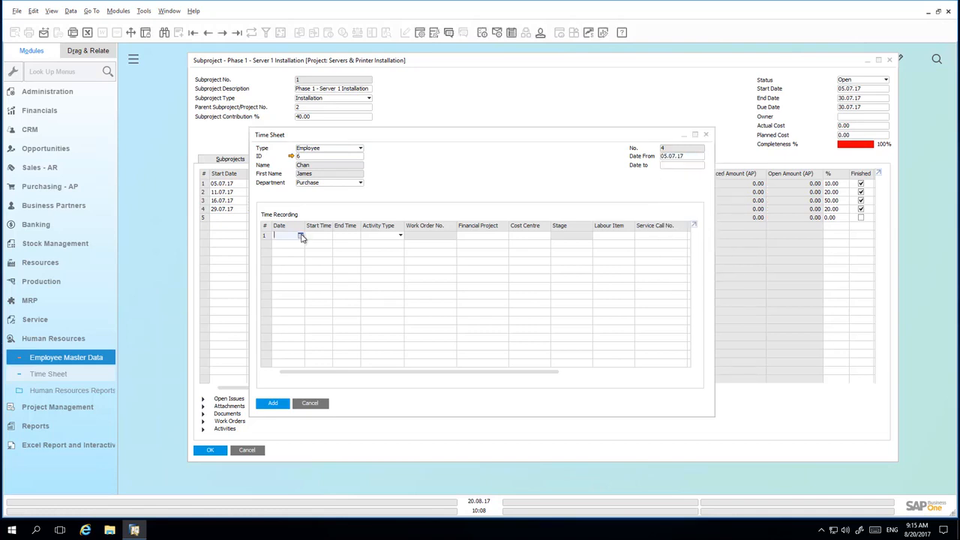
{"action": "left_click", "coordinate": [301, 235]}
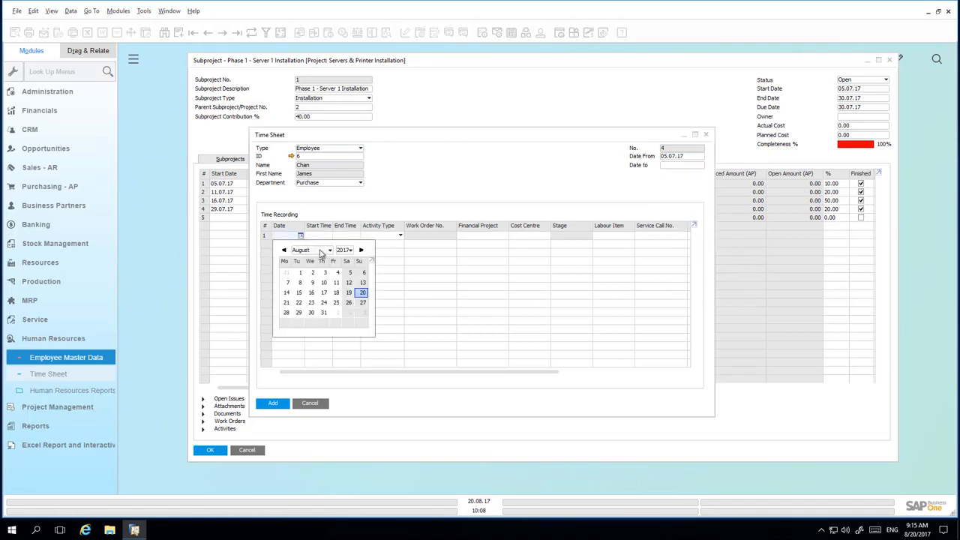
{"action": "left_click", "coordinate": [320, 252]}
{"action": "left_click", "coordinate": [308, 309]}
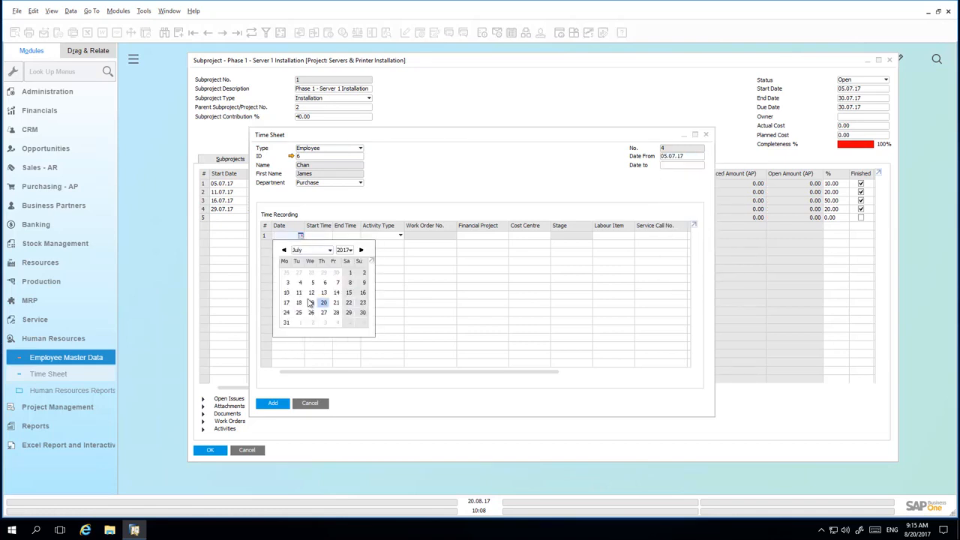
{"action": "left_click", "coordinate": [338, 283]}
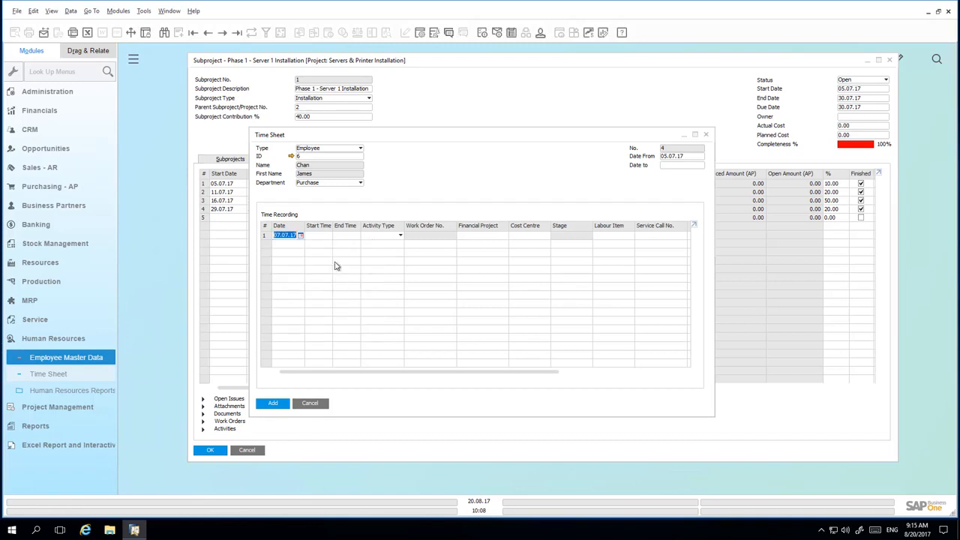
Enter a start time of 09:00 and an end time of 19:00 for the first time recording row.
{"action": "left_click", "coordinate": [328, 236]}
{"action": "type", "text": "09"}
{"action": "type", "text": ".00"}
{"action": "key", "text": "Tab"}
{"action": "type", "text": "19.00"}
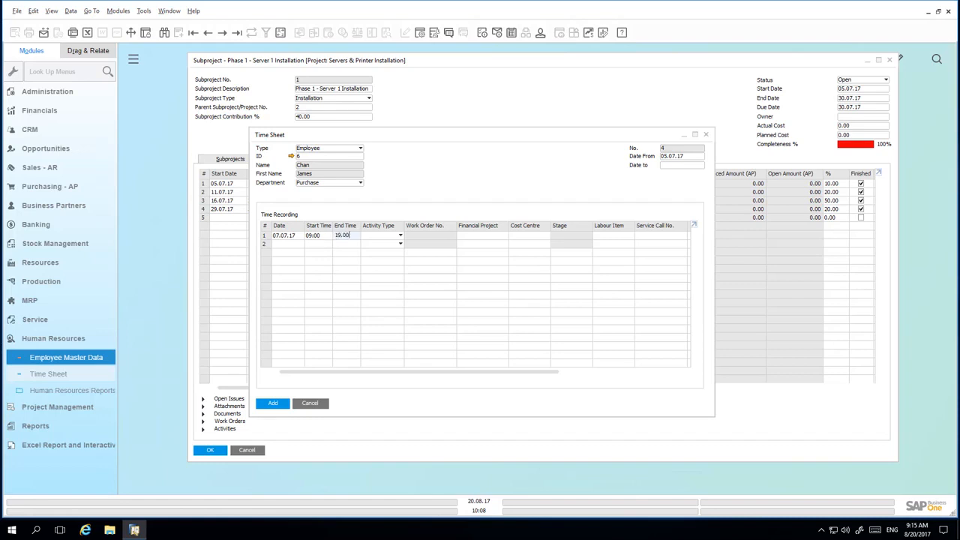
{"action": "key", "text": "Tab"}
Assign the recording row to financial project SPI-C23900 and to stage (2-2), chosen from all stages of the Servers & Printer Installation project.
{"action": "left_click", "coordinate": [477, 237]}
{"action": "left_click", "coordinate": [506, 238]}
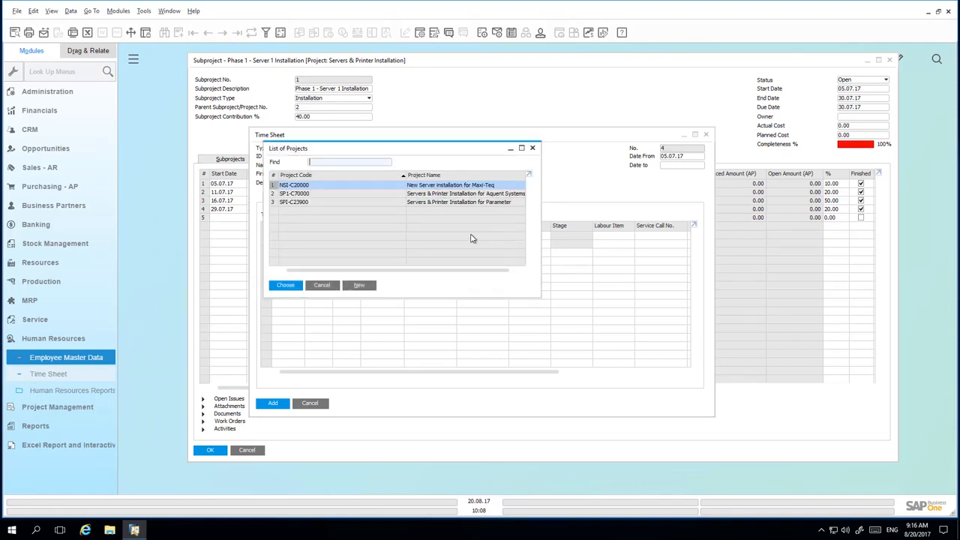
{"action": "double_click", "coordinate": [447, 205]}
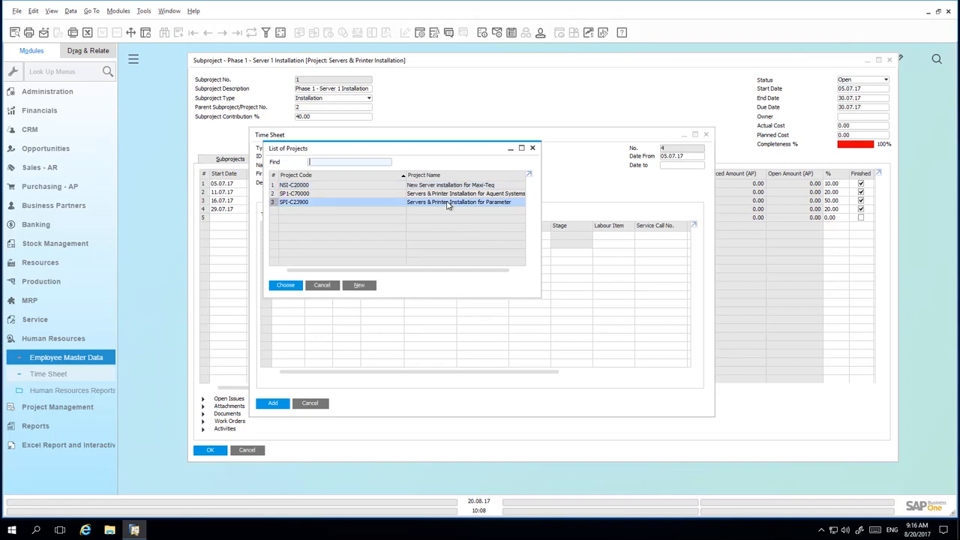
{"action": "left_click", "coordinate": [590, 237]}
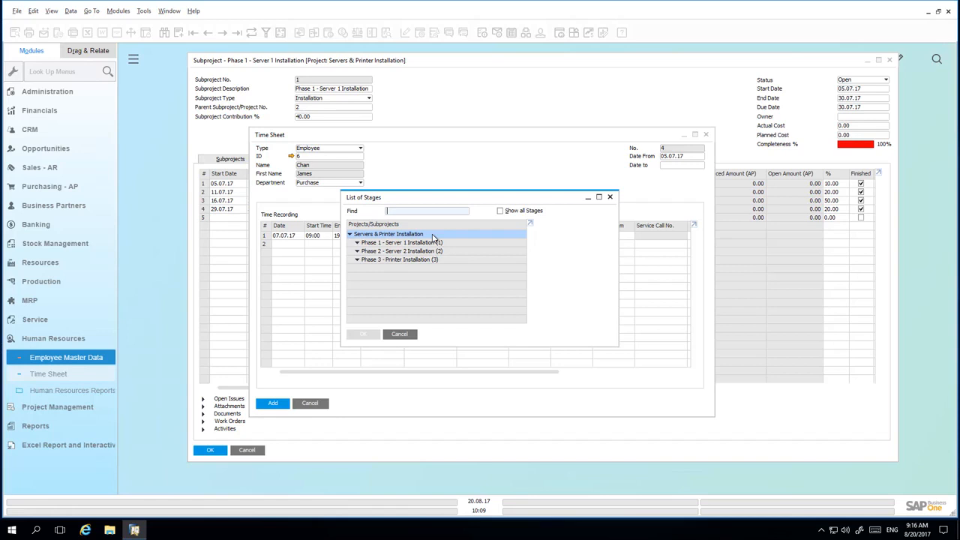
{"action": "left_click", "coordinate": [512, 212]}
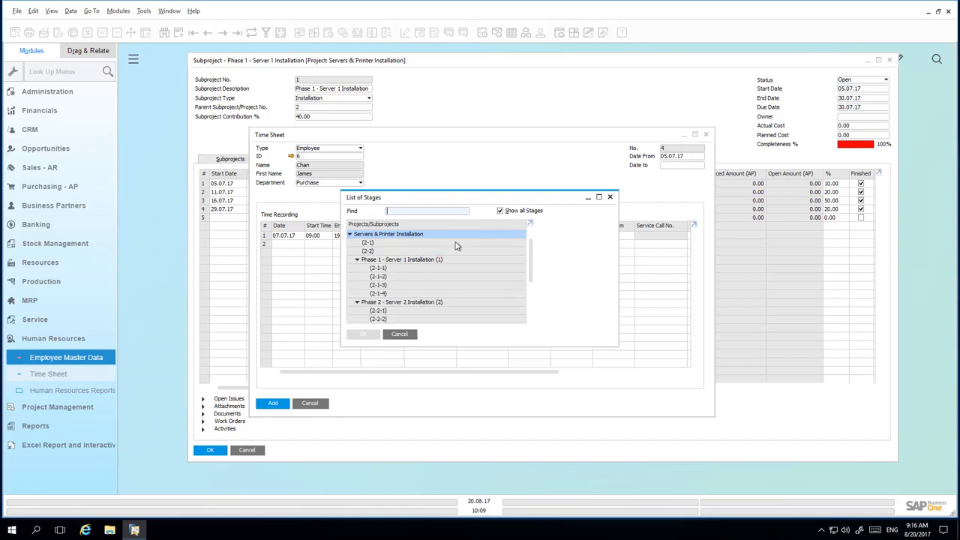
{"action": "left_click", "coordinate": [394, 253]}
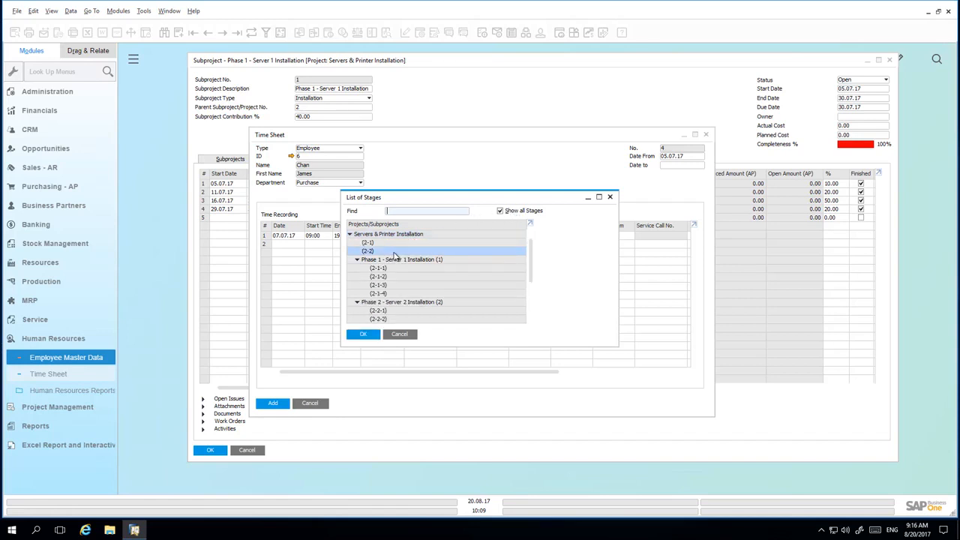
{"action": "left_click", "coordinate": [362, 335]}
Set the row's labour item to LB0001, Daily Service Labour Charge, and add the time sheet.
{"action": "left_click_drag", "start_coordinate": [465, 377], "coordinate": [536, 377]}
{"action": "left_click", "coordinate": [475, 237]}
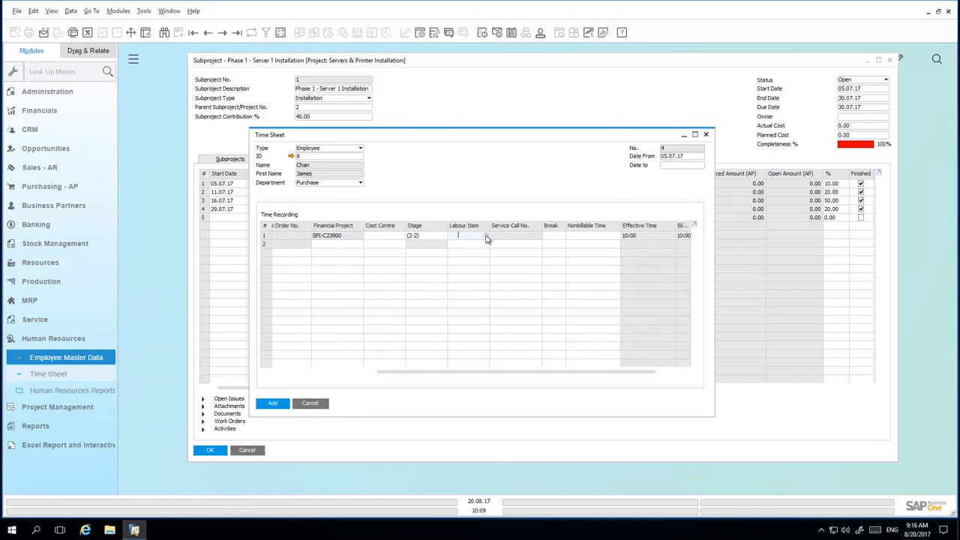
{"action": "left_click", "coordinate": [486, 237]}
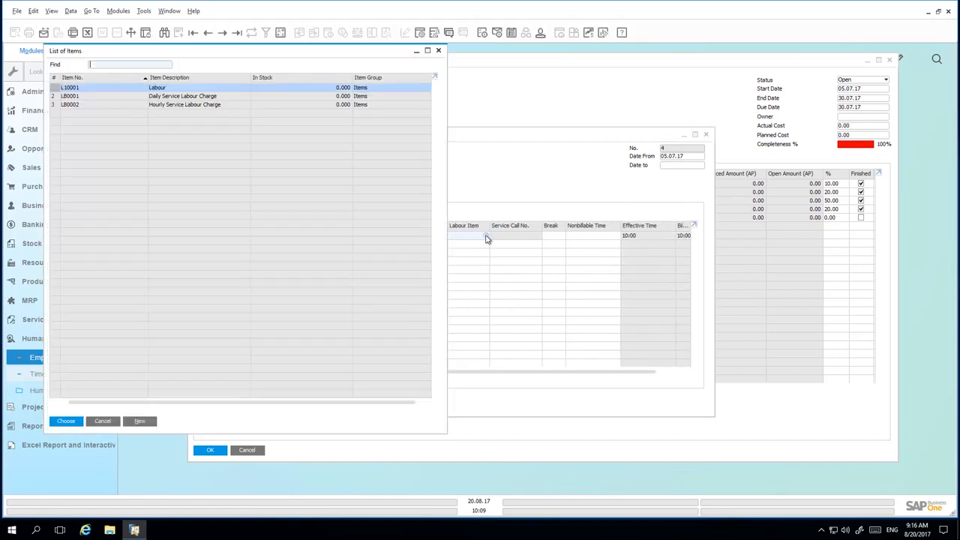
{"action": "double_click", "coordinate": [107, 96]}
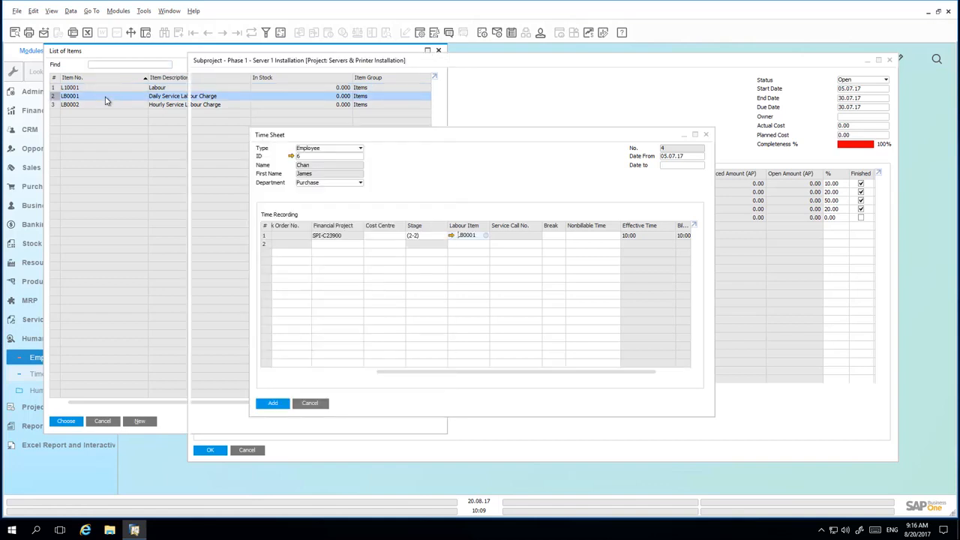
{"action": "left_click", "coordinate": [274, 404]}
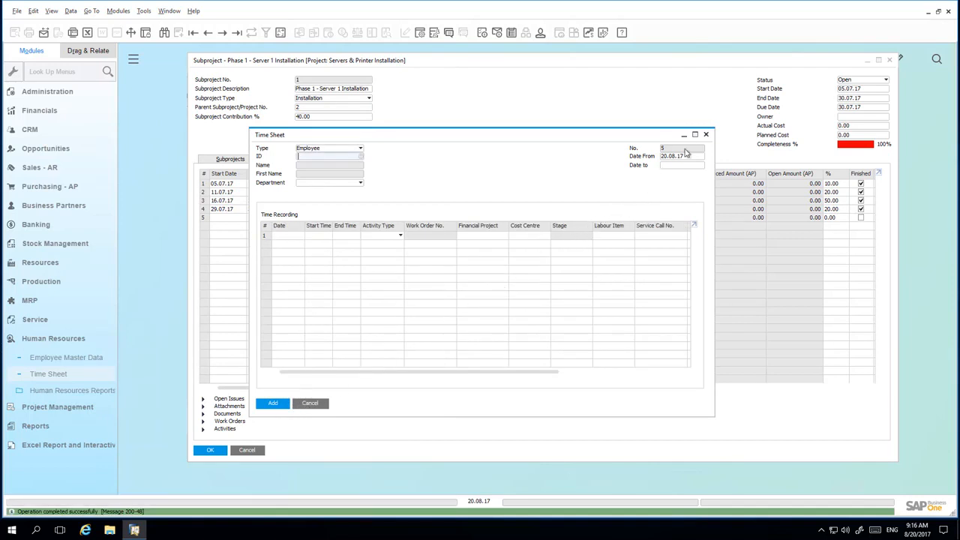
{"action": "left_click", "coordinate": [706, 135]}
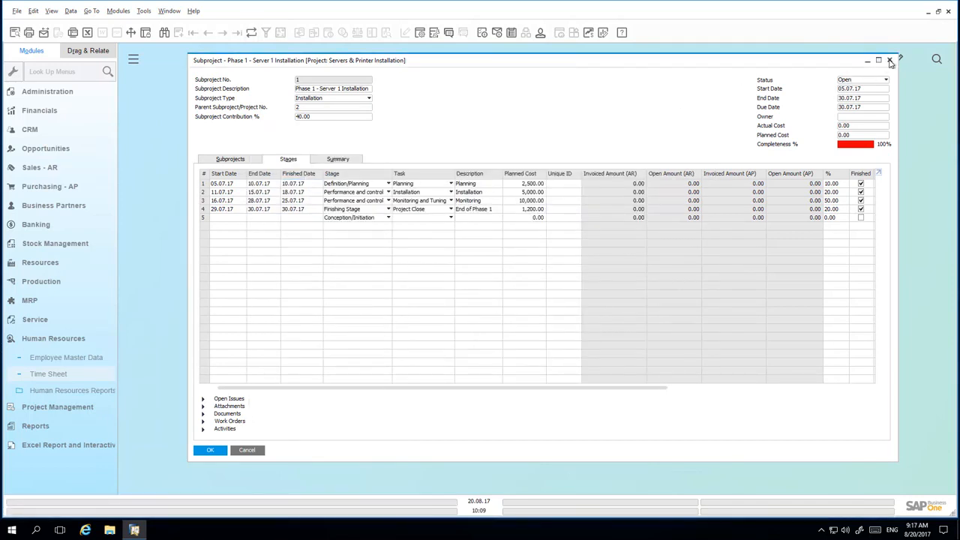
Return to the Servers & Printer Installation project and view its Time Sheet Report for all stages, including subprojects.
{"action": "left_click", "coordinate": [890, 61]}
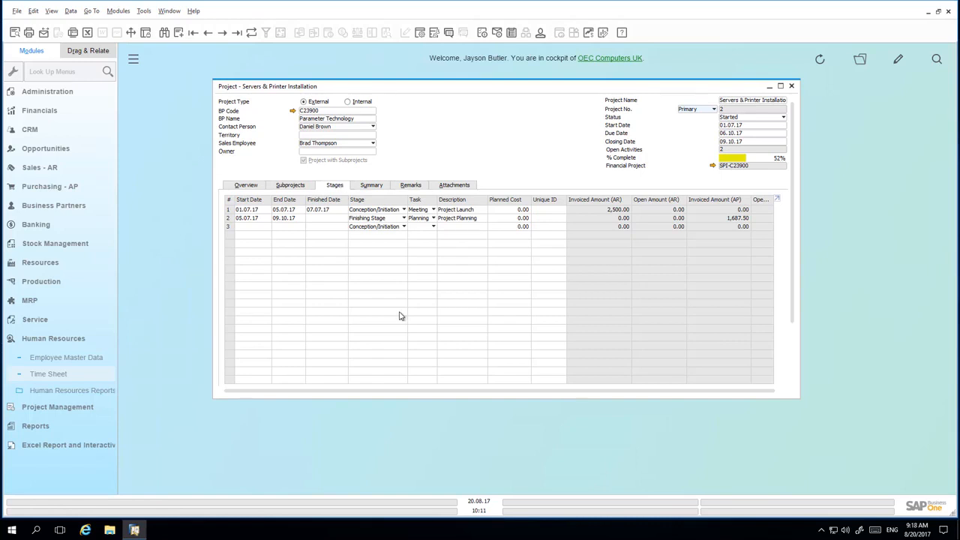
{"action": "right_click", "coordinate": [498, 159]}
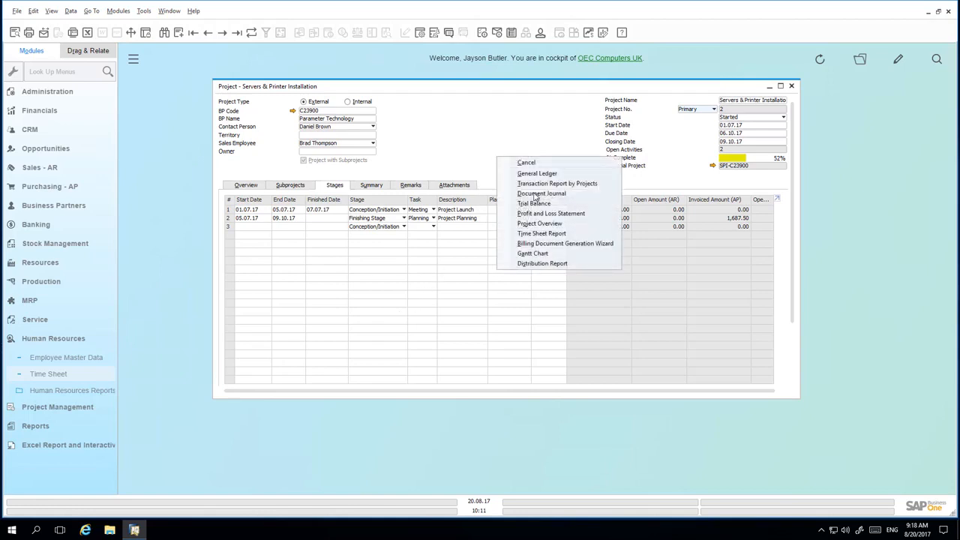
{"action": "left_click", "coordinate": [541, 234]}
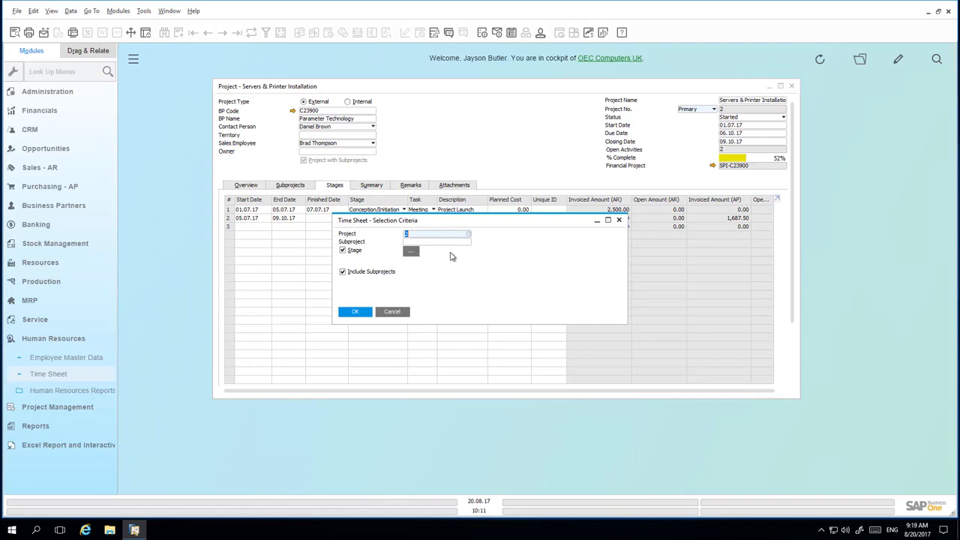
{"action": "left_click", "coordinate": [362, 313]}
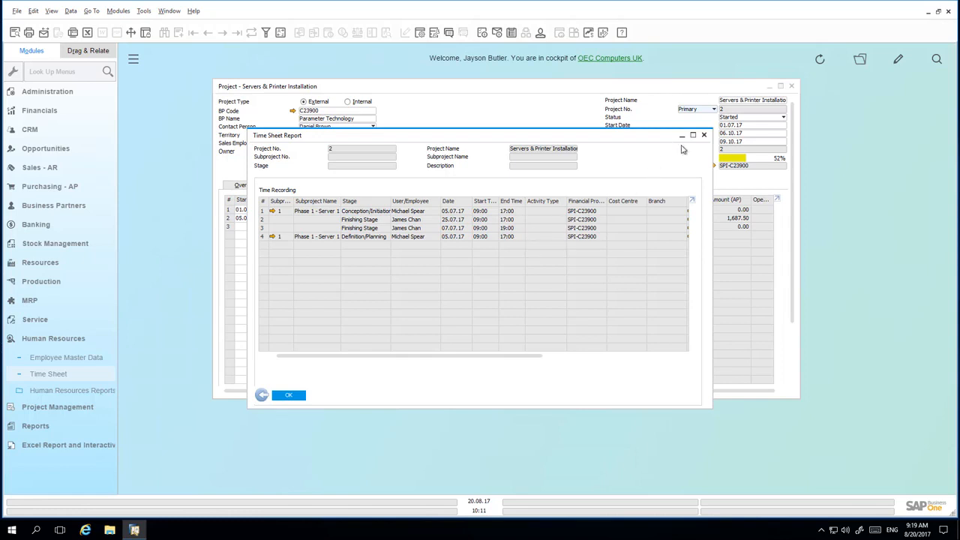
{"action": "left_click", "coordinate": [704, 135]}
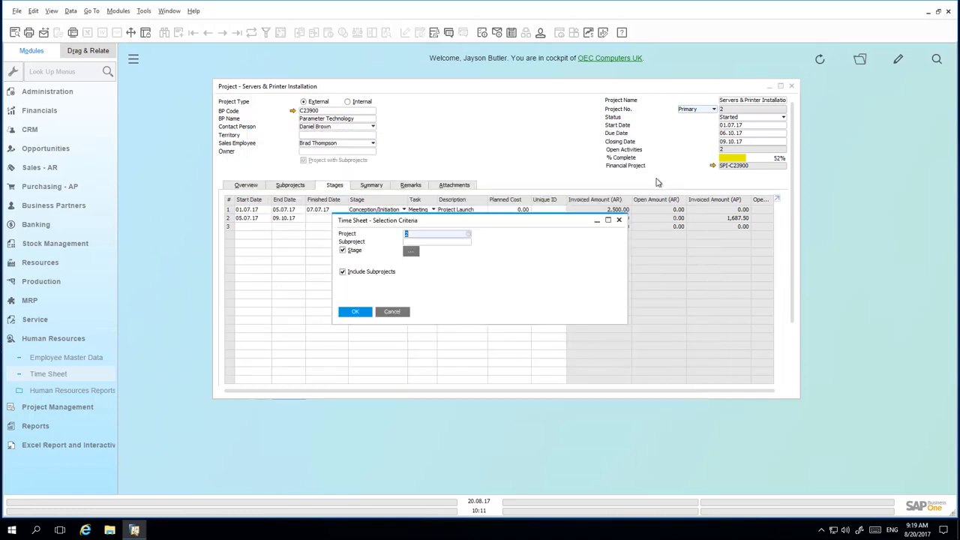
{"action": "left_click", "coordinate": [619, 220]}
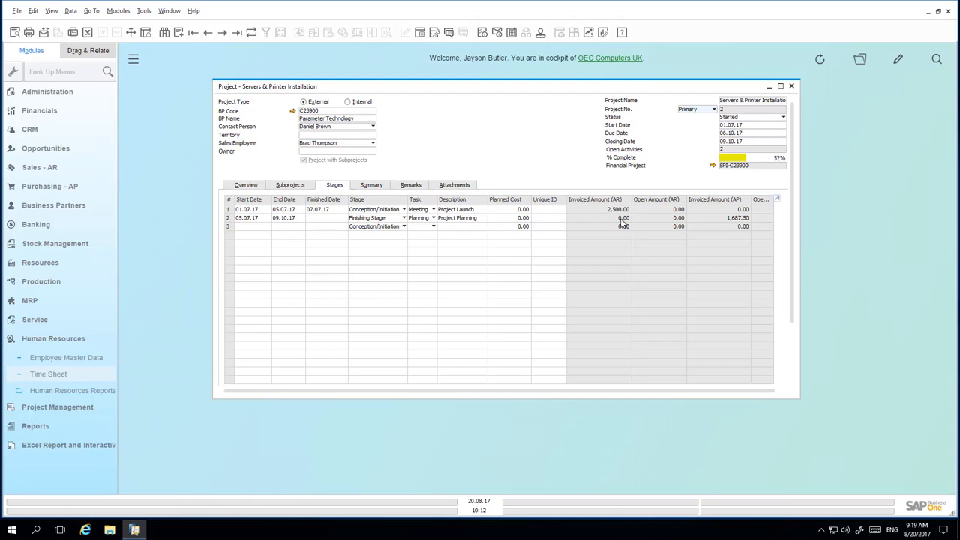
Start a new CRM activity and set it as a Task of type Project meeting.
{"action": "left_click", "coordinate": [34, 132]}
{"action": "left_click", "coordinate": [40, 127]}
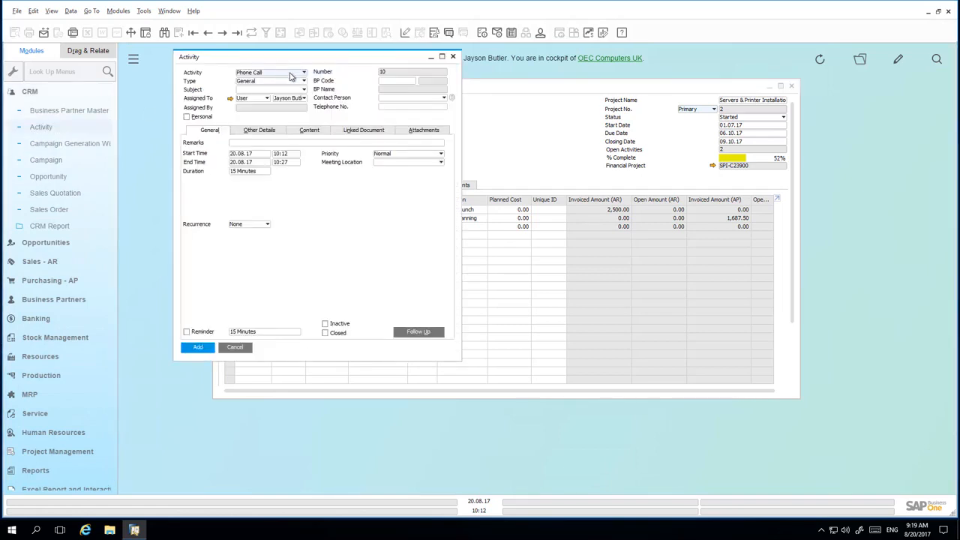
{"action": "left_click", "coordinate": [291, 73]}
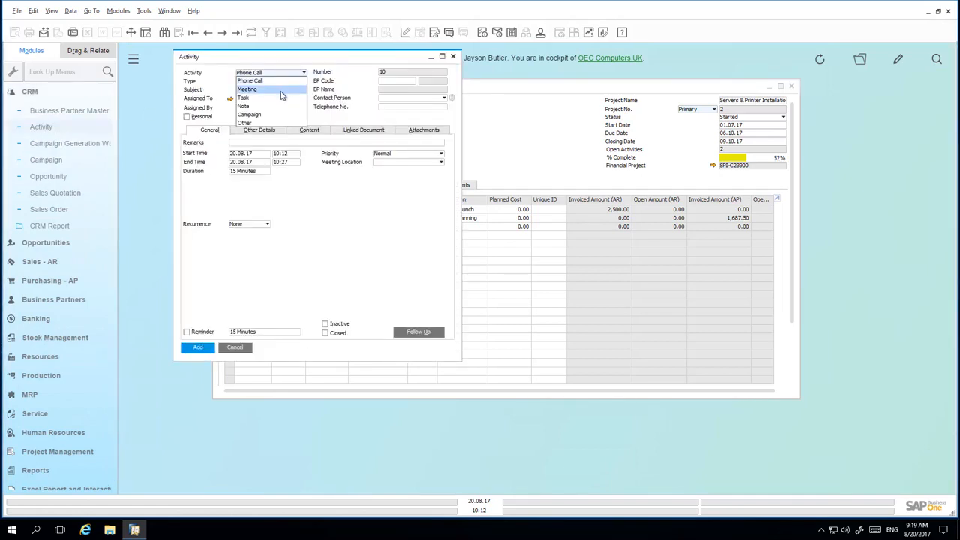
{"action": "left_click", "coordinate": [281, 97]}
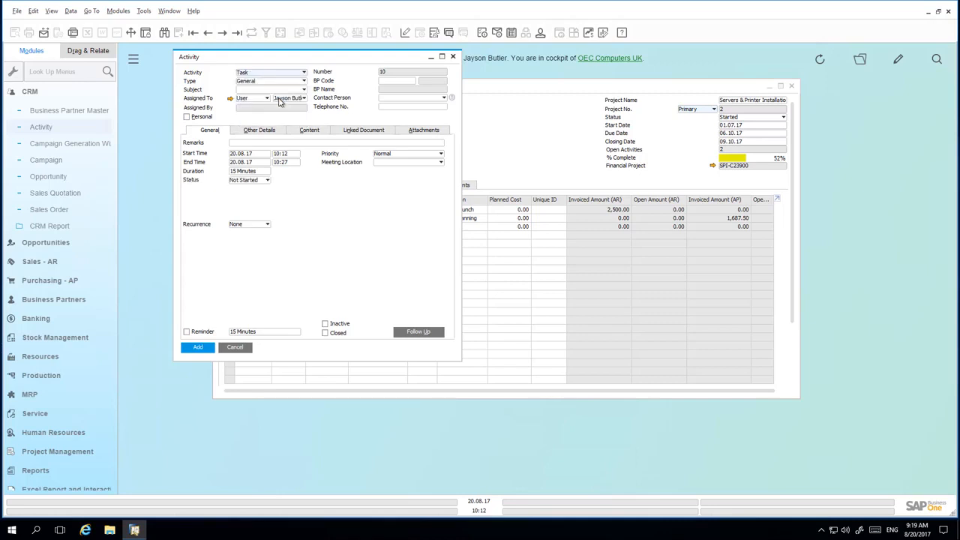
{"action": "left_click", "coordinate": [277, 86]}
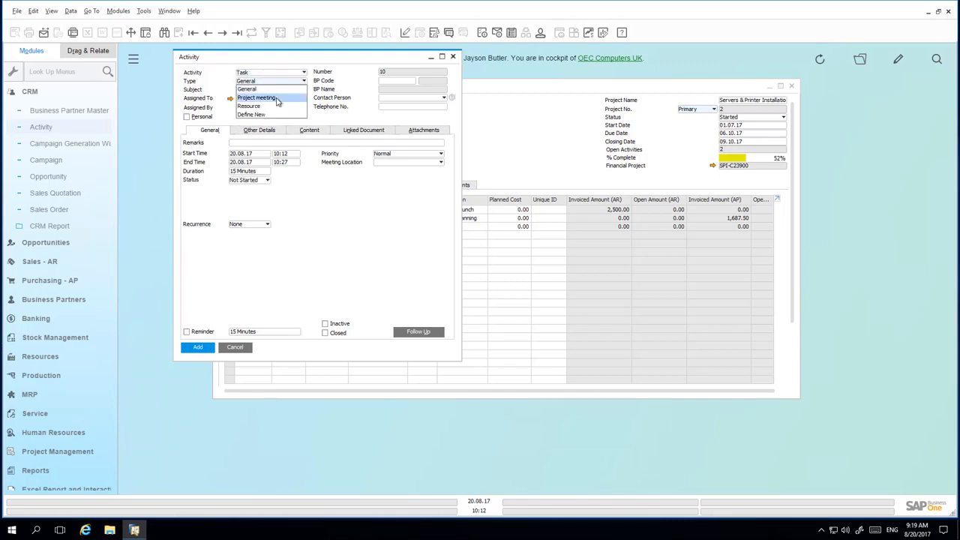
{"action": "left_click", "coordinate": [277, 101]}
Set the activity's business partner to Parameter Technology, chosen from the list of business partners.
{"action": "left_click", "coordinate": [404, 81]}
{"action": "left_click", "coordinate": [414, 83]}
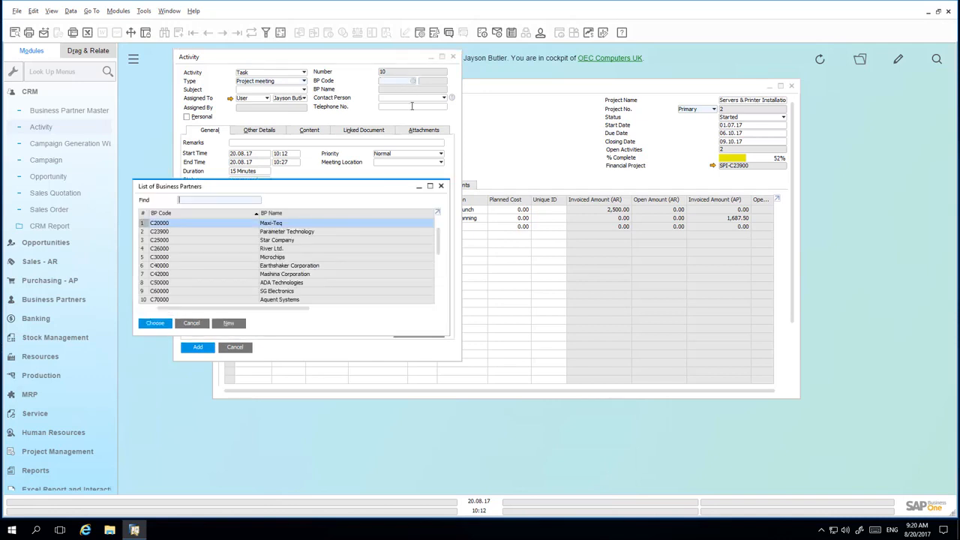
{"action": "double_click", "coordinate": [335, 235]}
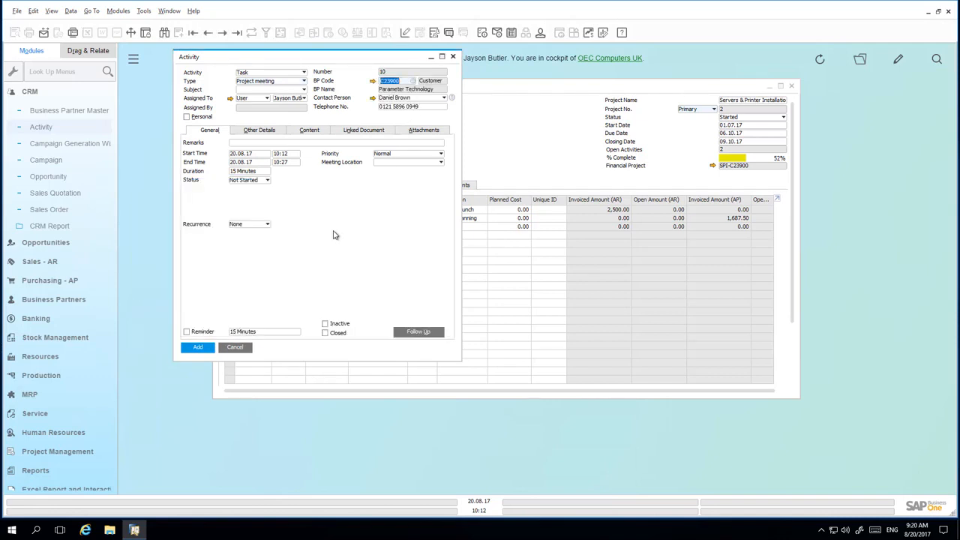
In the activity's other details, assign resource R300006, Senior Technician, and check the available activity types.
{"action": "left_click", "coordinate": [264, 131]}
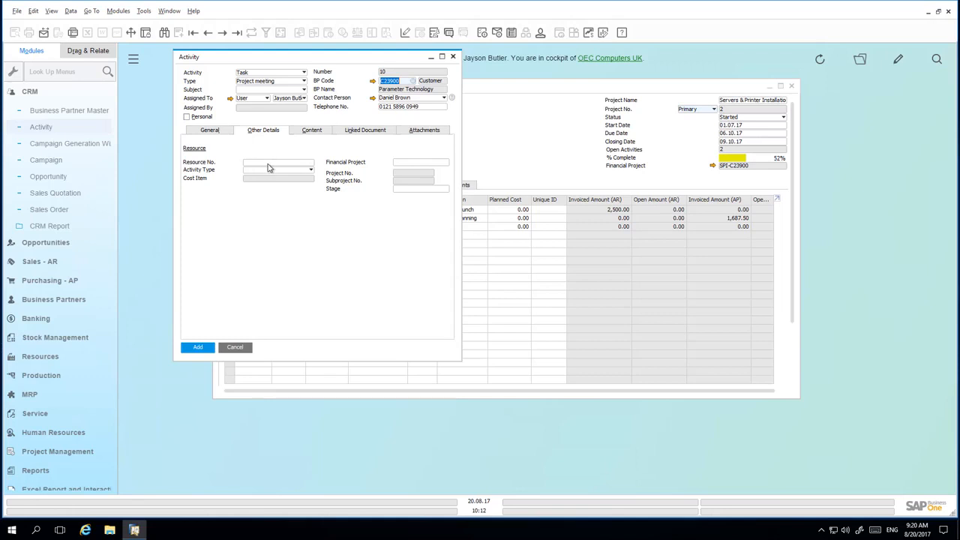
{"action": "left_click", "coordinate": [272, 165]}
{"action": "left_click", "coordinate": [311, 165]}
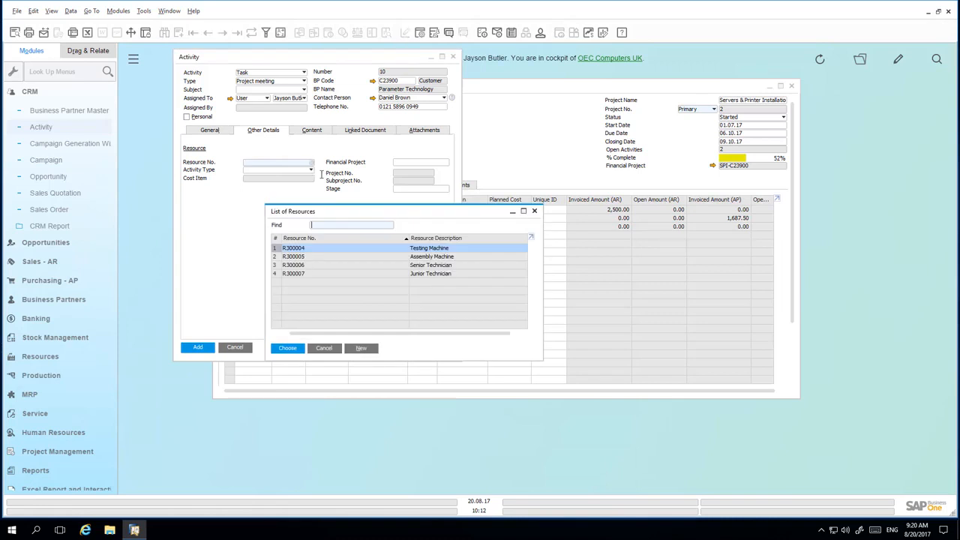
{"action": "double_click", "coordinate": [456, 267]}
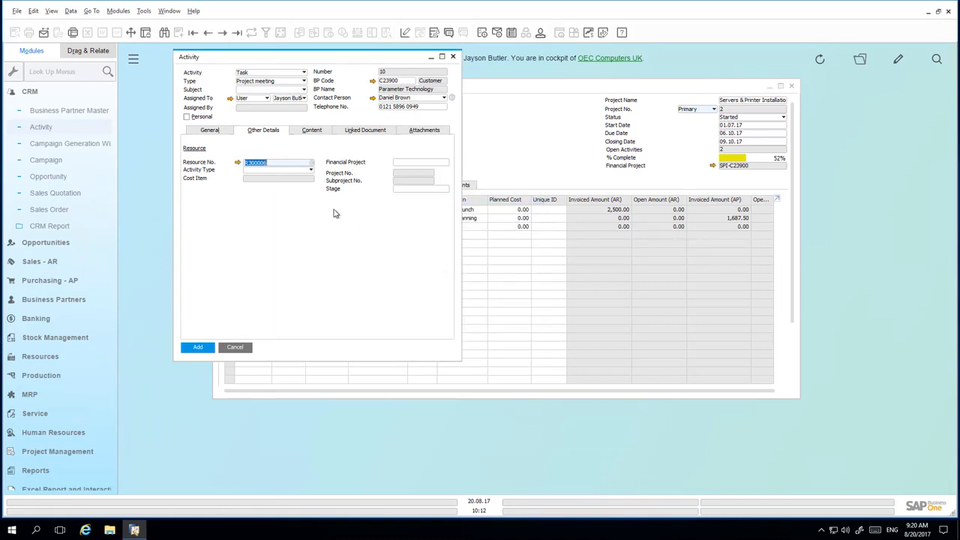
{"action": "left_click", "coordinate": [312, 172]}
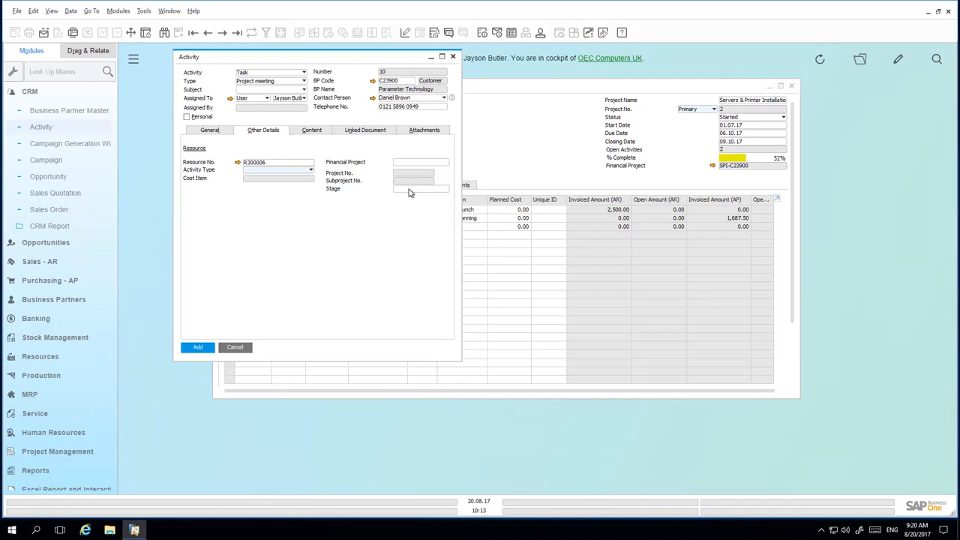
Link the activity to financial project SPI-C23900 and stage (2-2), chosen from all stages, and add it.
{"action": "left_click", "coordinate": [426, 163]}
{"action": "left_click", "coordinate": [446, 166]}
{"action": "double_click", "coordinate": [488, 203]}
{"action": "left_click", "coordinate": [446, 190]}
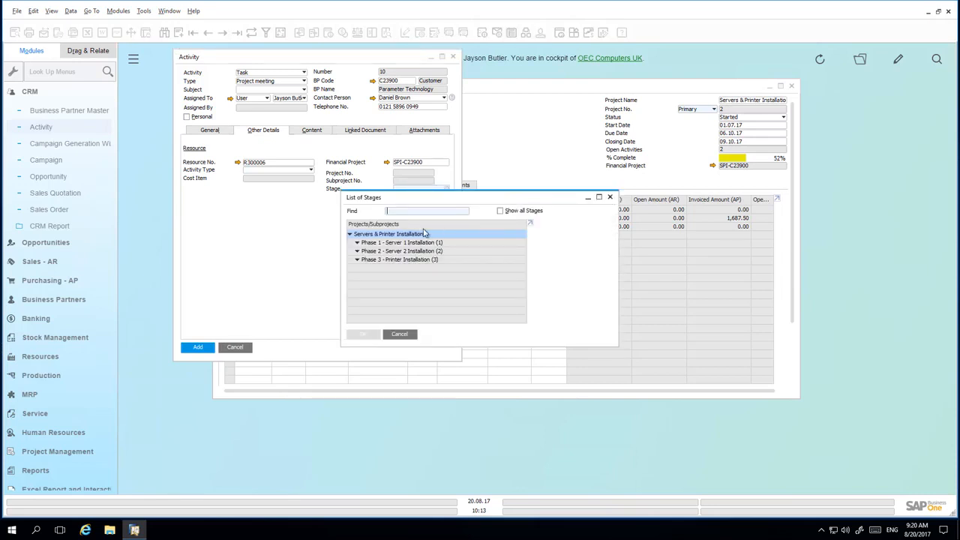
{"action": "left_click", "coordinate": [507, 211]}
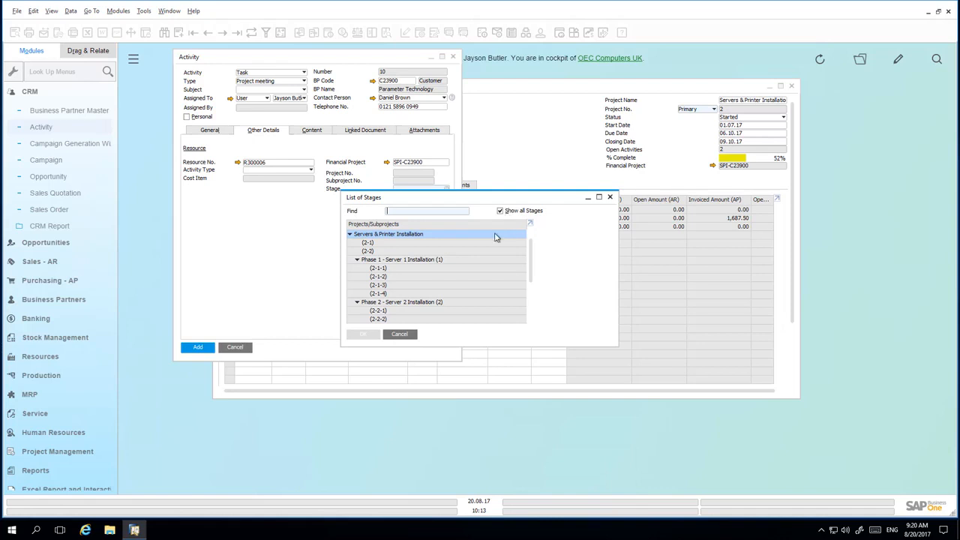
{"action": "left_click", "coordinate": [402, 252]}
{"action": "left_click", "coordinate": [363, 335]}
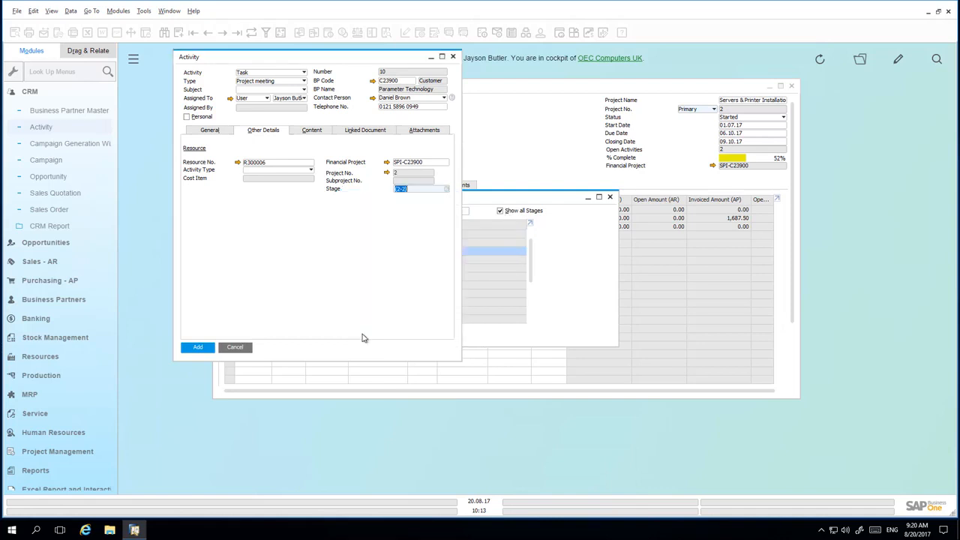
{"action": "left_click", "coordinate": [197, 347]}
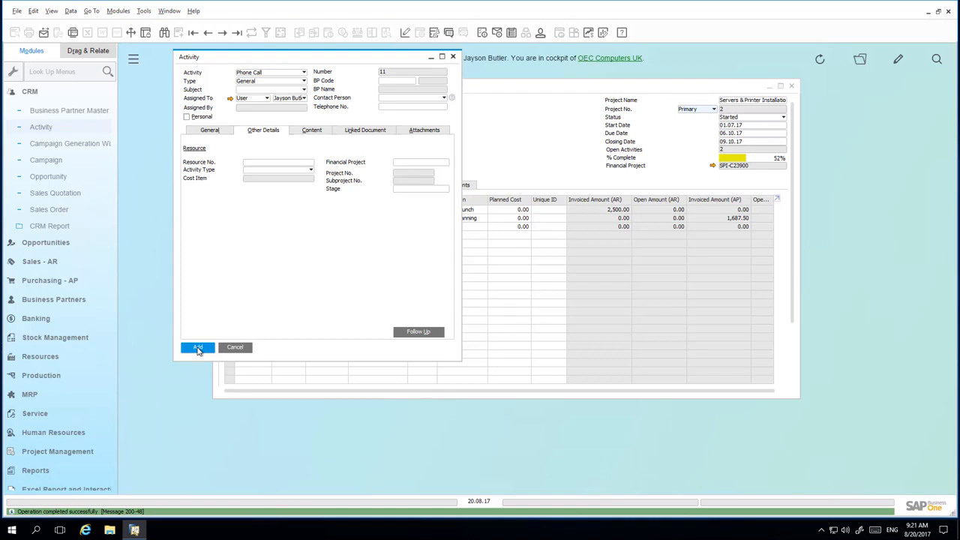
Return to the project's stages, expand its activities, and review the project meeting dated 20.08.17.
{"action": "left_click", "coordinate": [453, 57]}
{"action": "left_click_drag", "start_coordinate": [793, 251], "coordinate": [793, 340]}
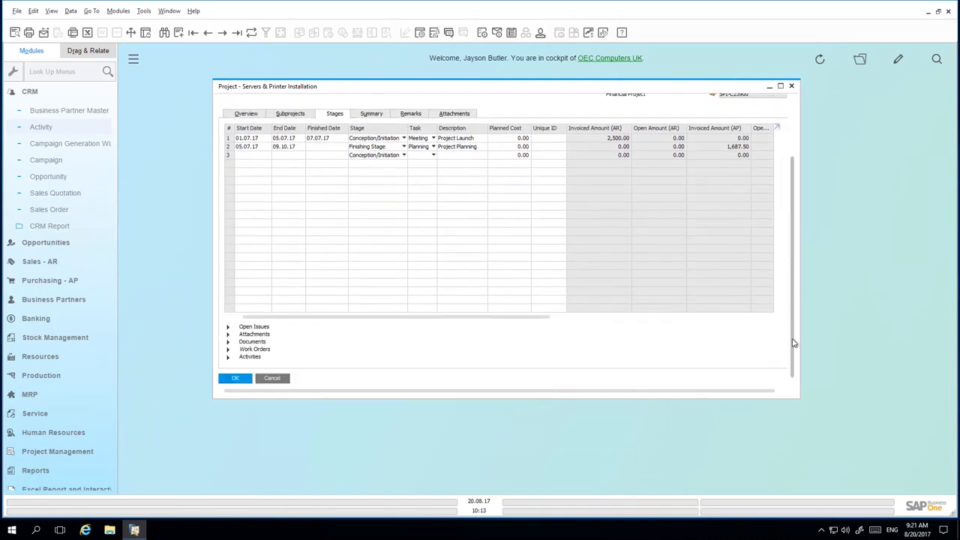
{"action": "left_click", "coordinate": [228, 358]}
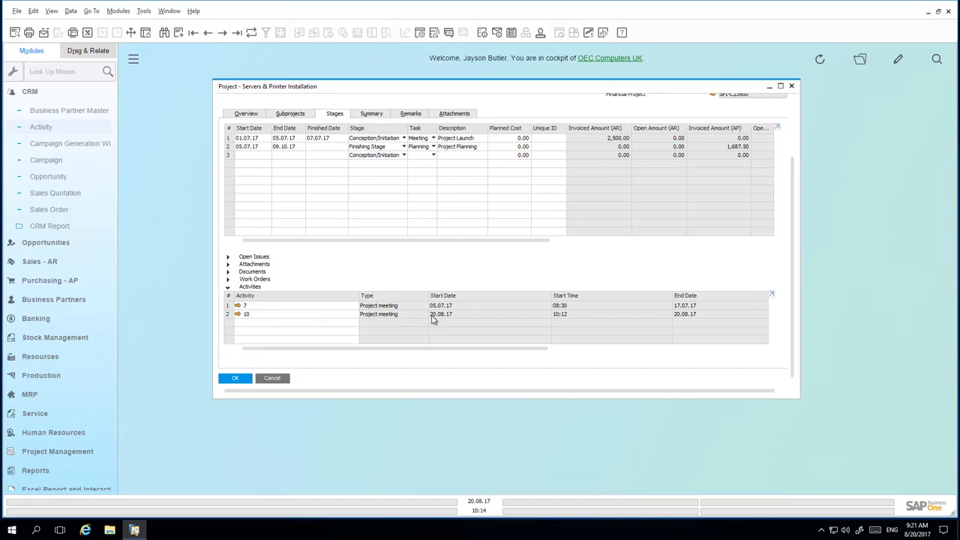
{"action": "left_click", "coordinate": [238, 314]}
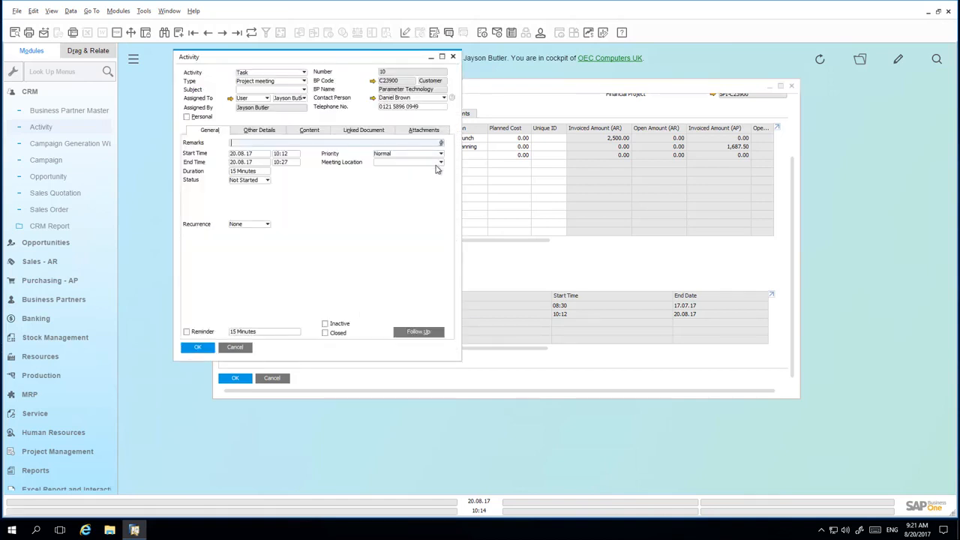
{"action": "left_click", "coordinate": [454, 57]}
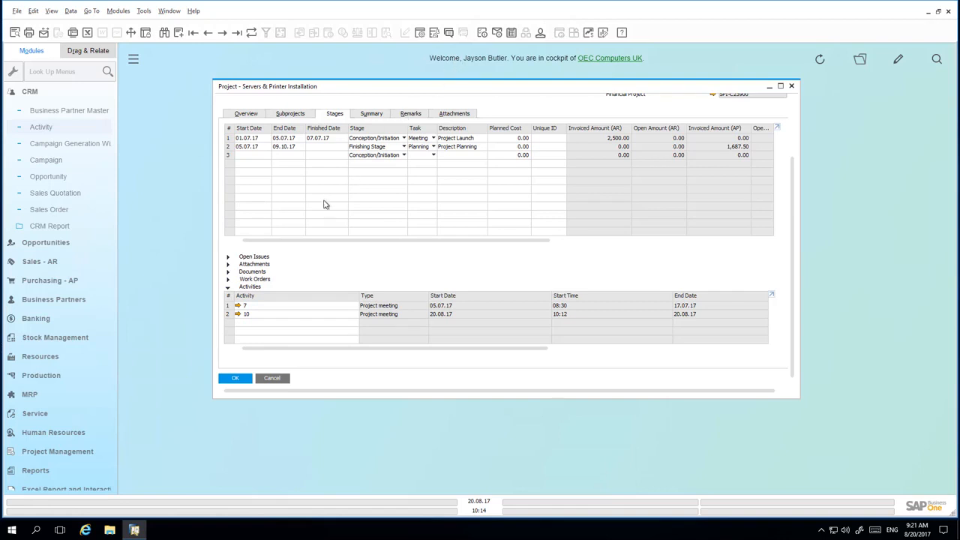
Create a new AP invoice with Far East Imports as the supplier.
{"action": "left_click", "coordinate": [49, 280]}
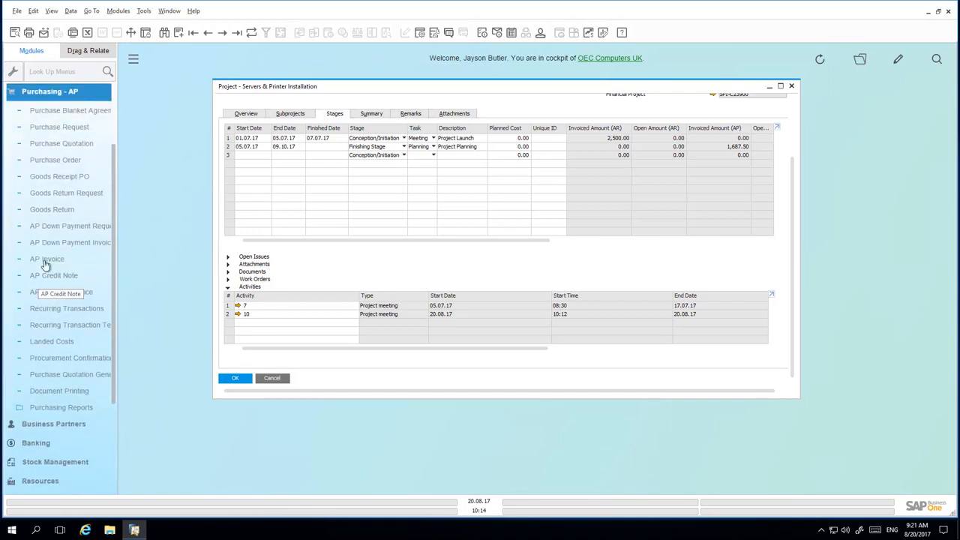
{"action": "left_click", "coordinate": [45, 260]}
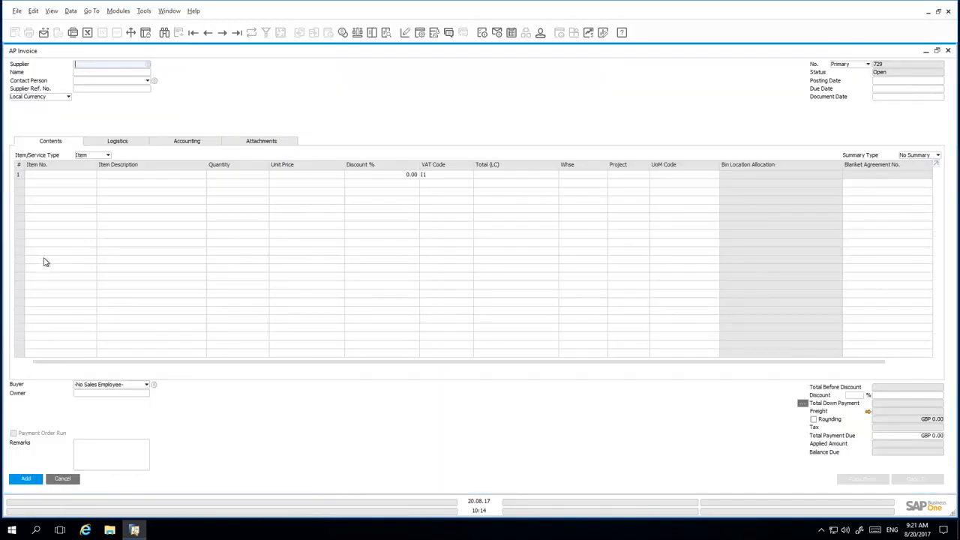
{"action": "left_click", "coordinate": [149, 66]}
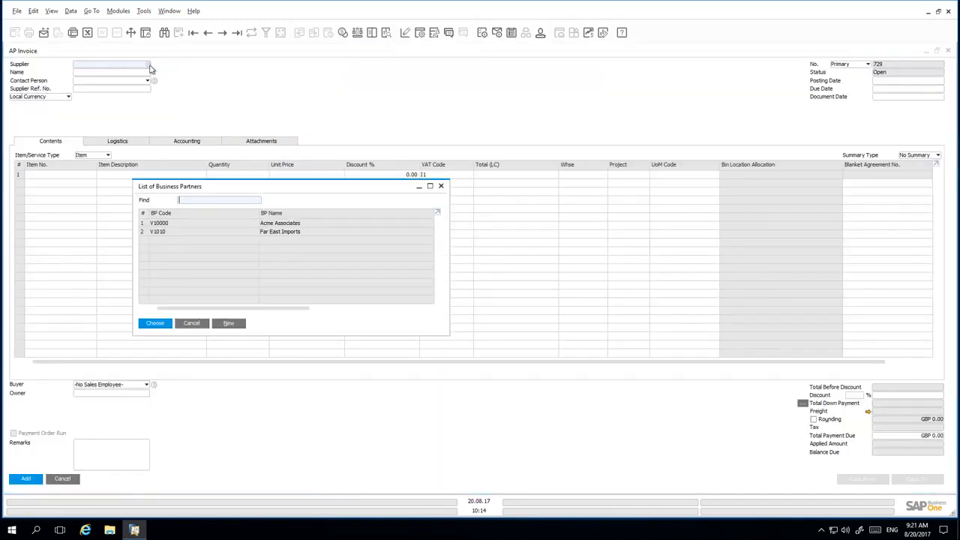
{"action": "left_click", "coordinate": [297, 233]}
{"action": "double_click", "coordinate": [297, 233]}
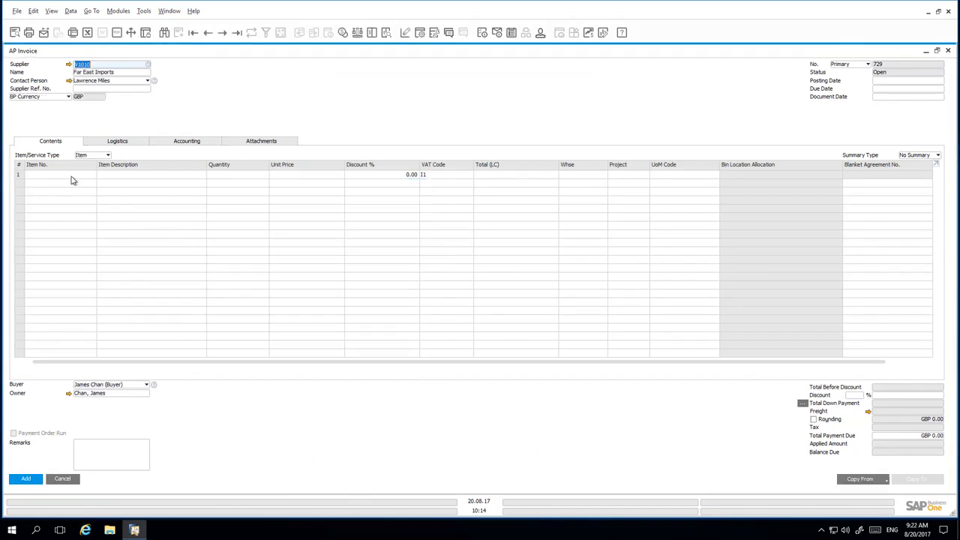
Add item A00003, J.B. Officeprint 1186, to the invoice's first row with a quantity of 15.
{"action": "left_click", "coordinate": [93, 175]}
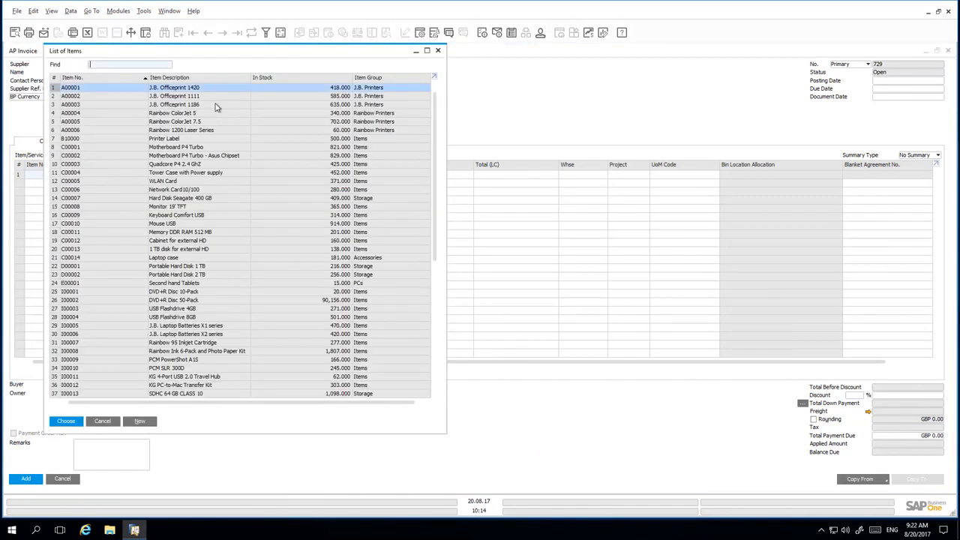
{"action": "left_click", "coordinate": [215, 106]}
{"action": "double_click", "coordinate": [216, 106]}
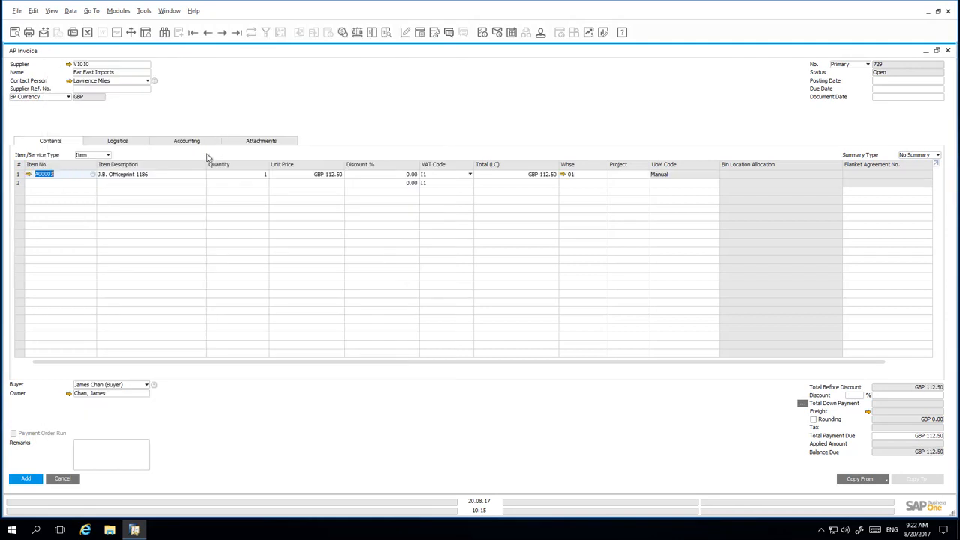
{"action": "left_click", "coordinate": [241, 173]}
{"action": "type", "text": "15"}
{"action": "key", "text": "Tab"}
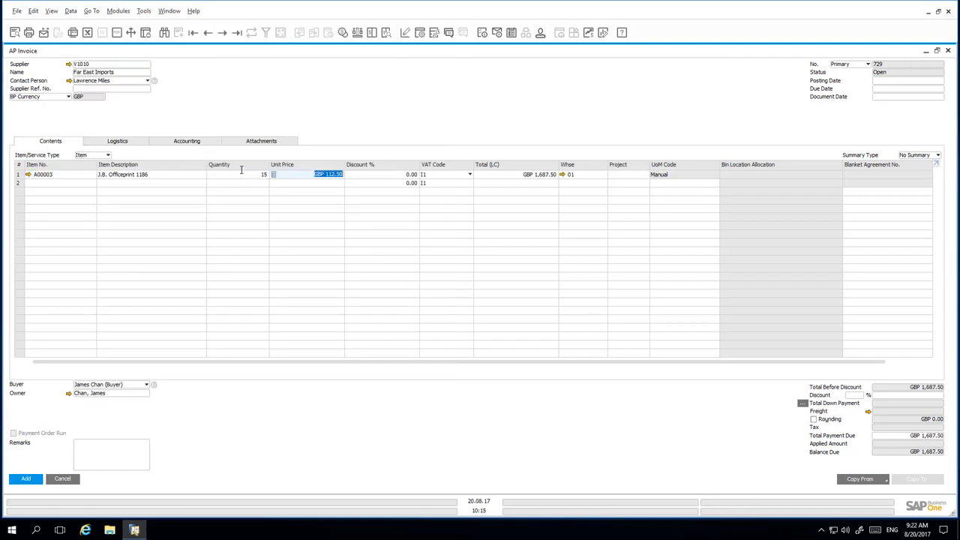
Assign the invoice row to project SPI-C23900, Servers & Printer Installation for Parameter.
{"action": "left_click", "coordinate": [628, 178]}
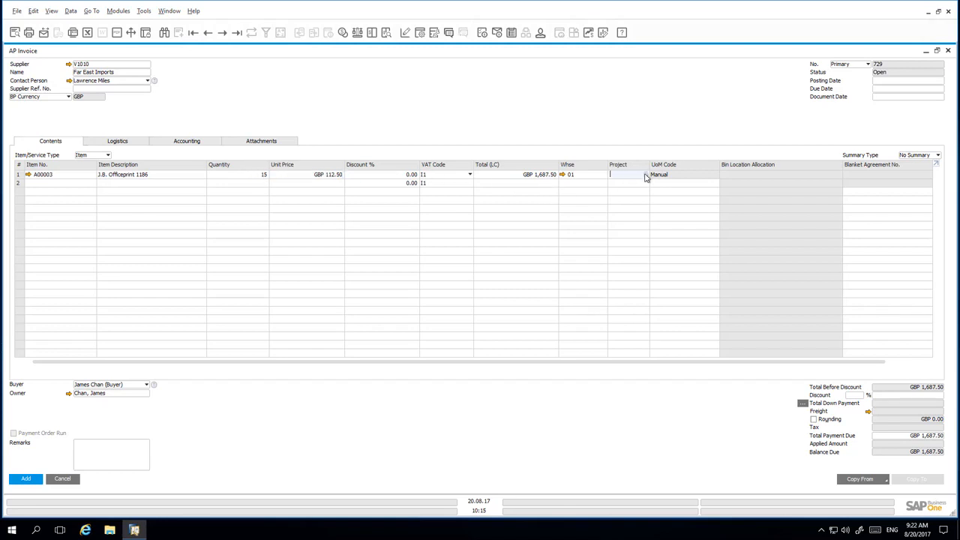
{"action": "left_click", "coordinate": [646, 174]}
{"action": "double_click", "coordinate": [454, 203]}
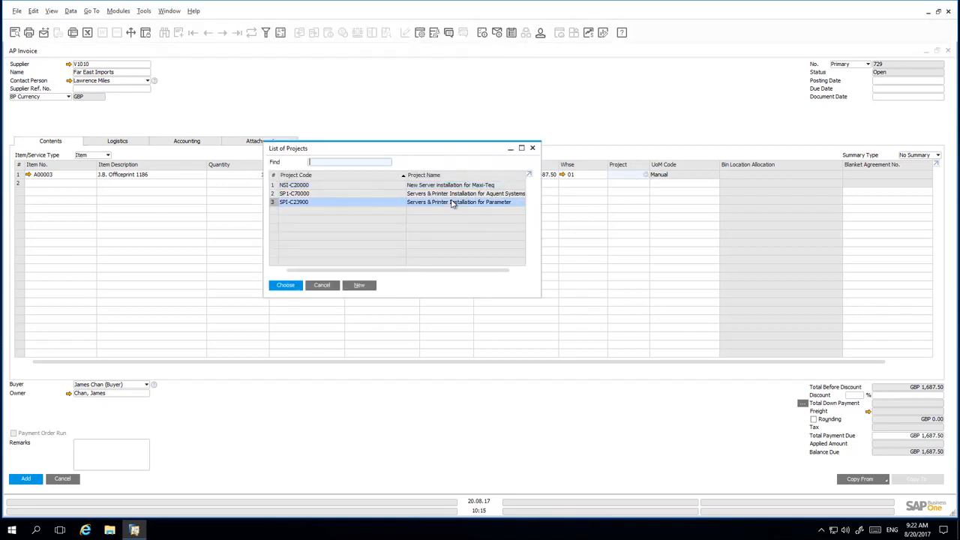
Set the invoice's posting date to 20.08.17, then add the AP invoice and confirm.
{"action": "left_click", "coordinate": [901, 82]}
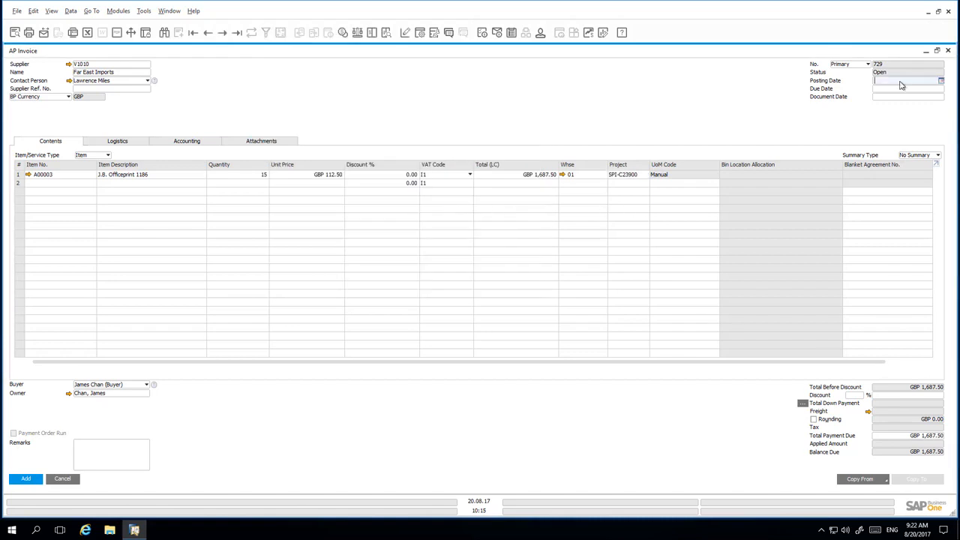
{"action": "type", "text": "20.08.17"}
{"action": "key", "text": "Tab"}
{"action": "left_click", "coordinate": [24, 483]}
{"action": "left_click", "coordinate": [371, 276]}
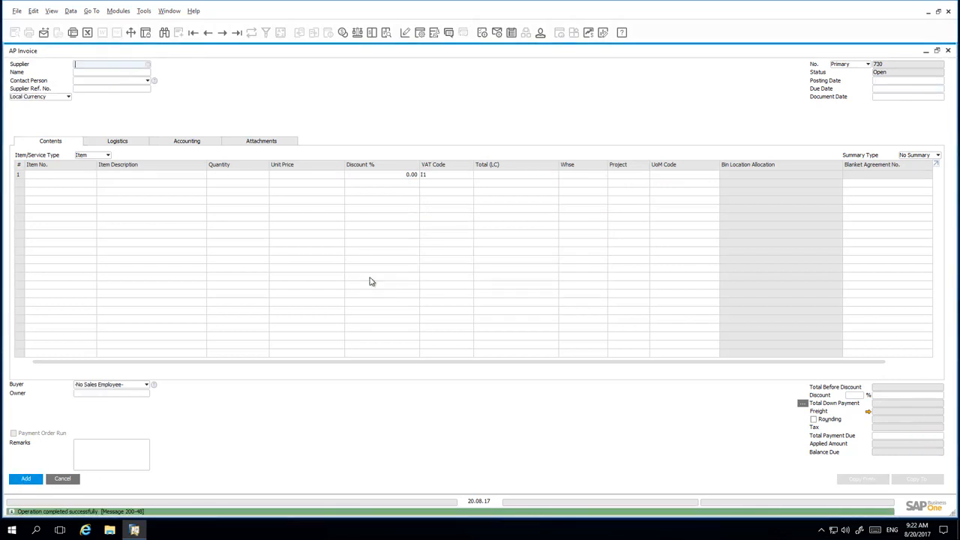
Return to the project, assign the unassigned AP invoice to stage 2 - Project Planning, and refresh the project data.
{"action": "left_click", "coordinate": [948, 50]}
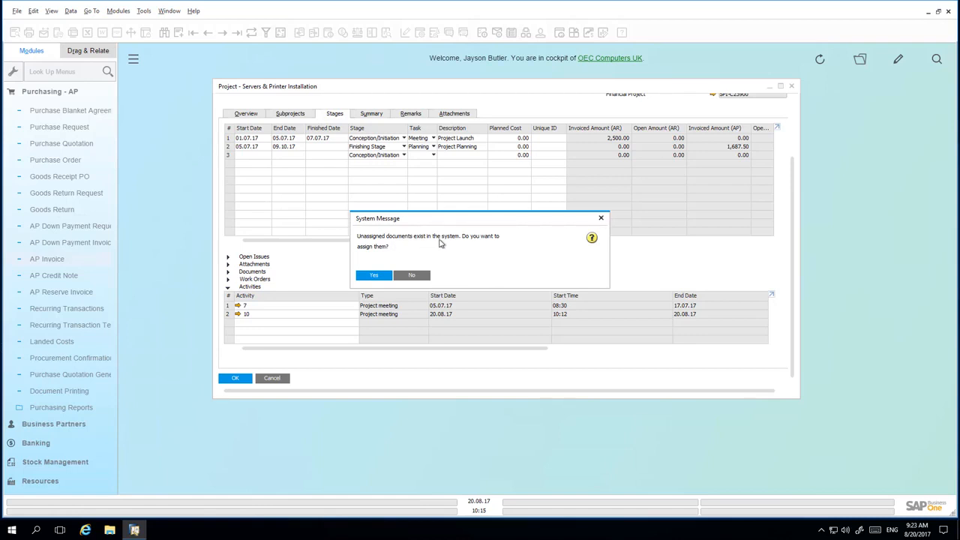
{"action": "left_click", "coordinate": [375, 276]}
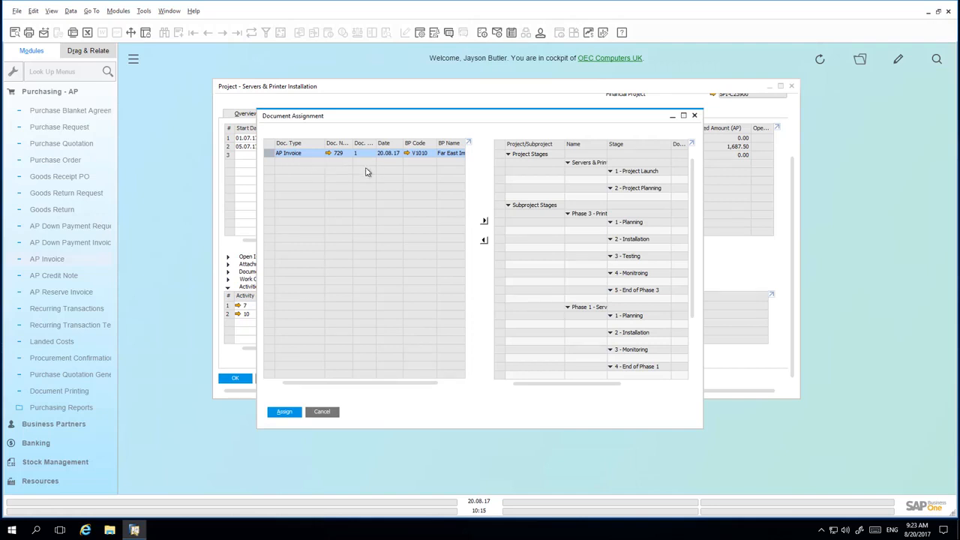
{"action": "left_click", "coordinate": [655, 197]}
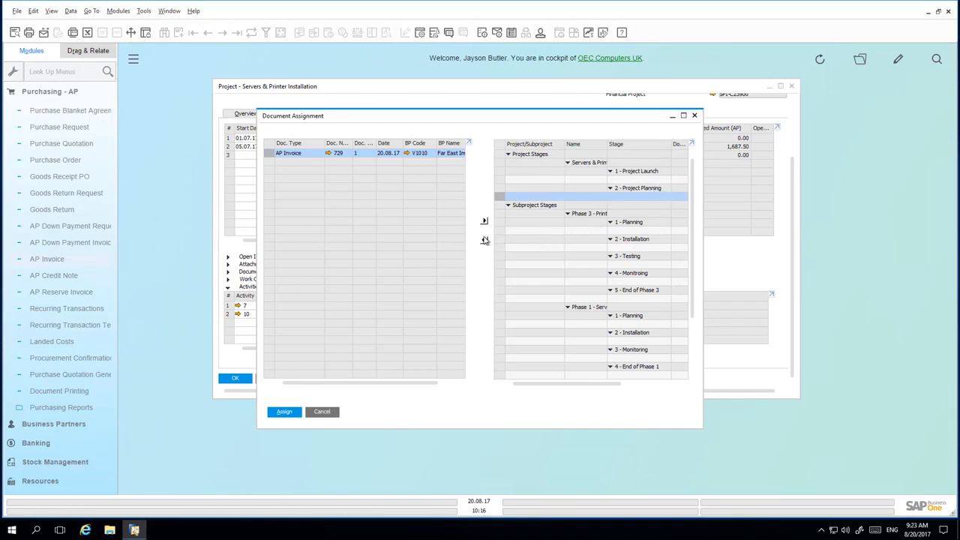
{"action": "left_click", "coordinate": [484, 223]}
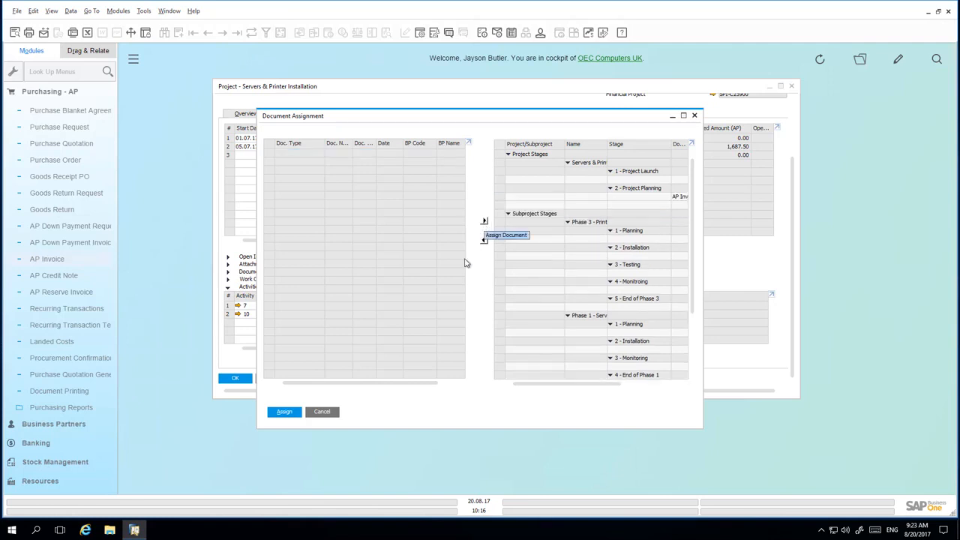
{"action": "left_click", "coordinate": [285, 413]}
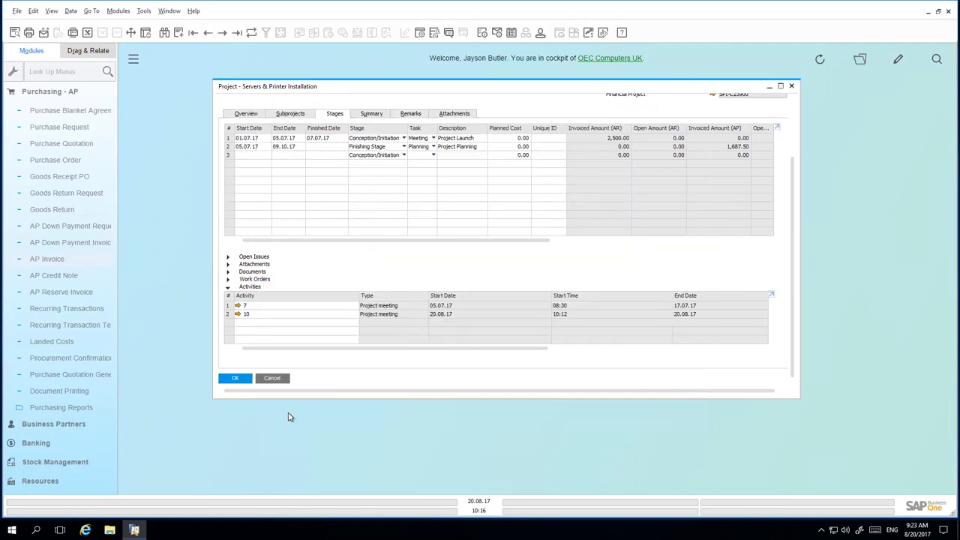
{"action": "left_click", "coordinate": [252, 34]}
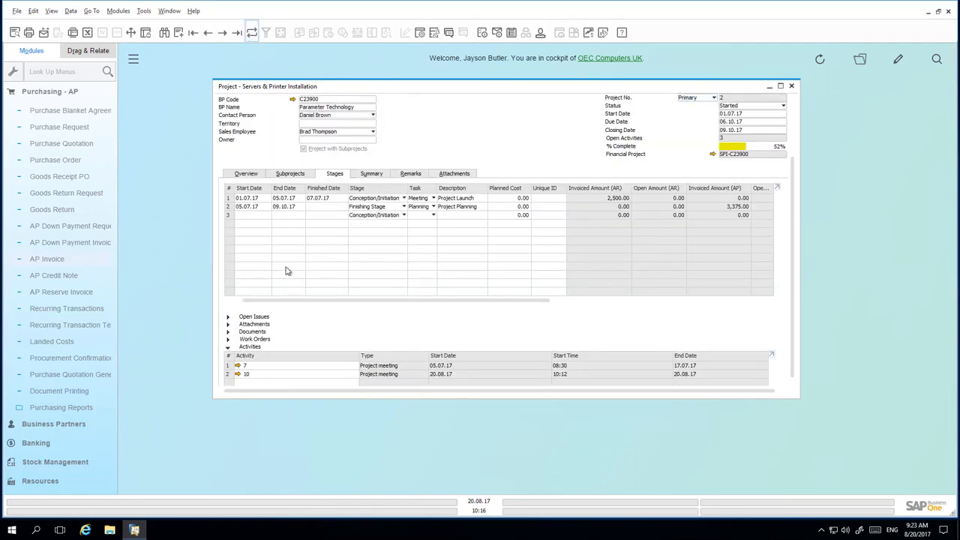
Mark AP invoices 728 and 729 as chargeable in the stage's documents and update the project.
{"action": "left_click", "coordinate": [229, 333]}
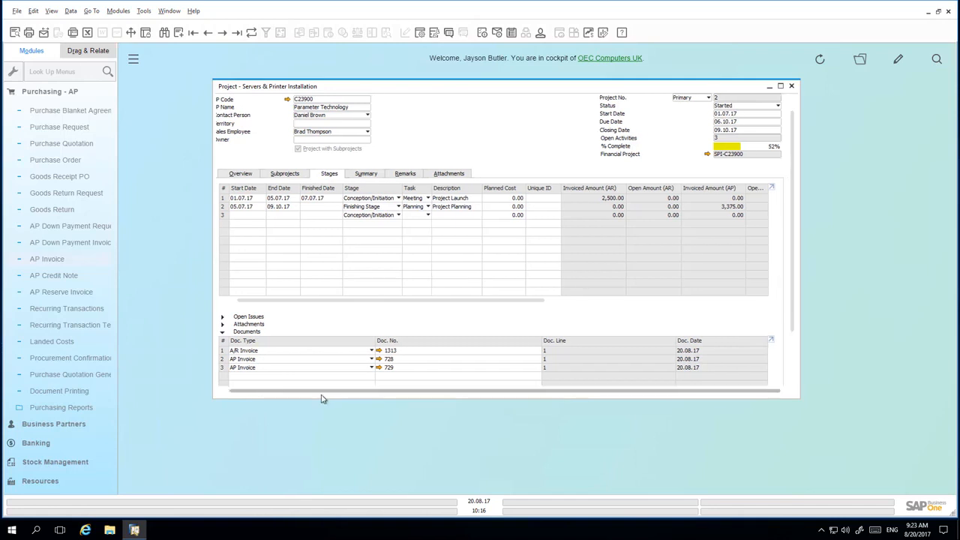
{"action": "scroll", "coordinate": [793, 230], "scroll_direction": "down", "scroll_amount": 2}
{"action": "left_click_drag", "start_coordinate": [568, 337], "coordinate": [784, 338]}
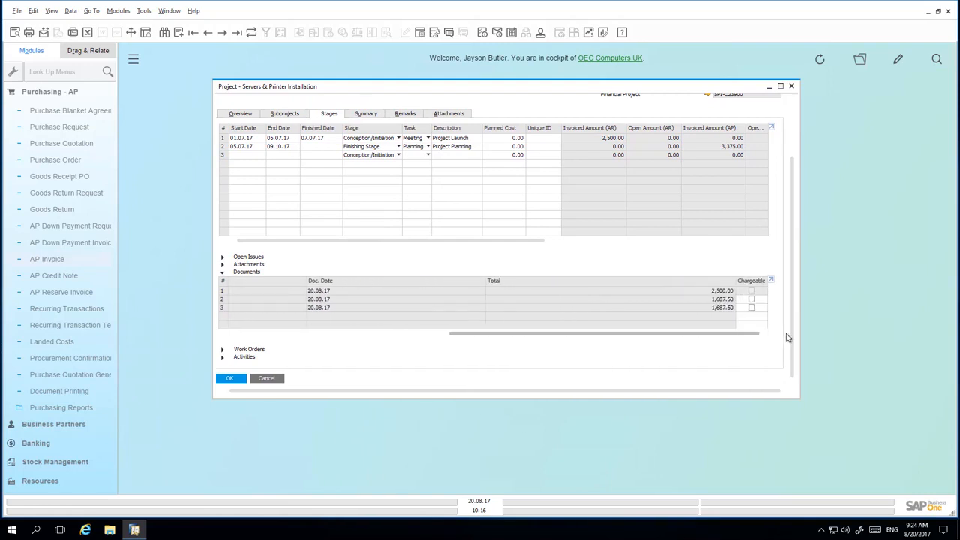
{"action": "left_click", "coordinate": [751, 299]}
{"action": "left_click", "coordinate": [751, 307]}
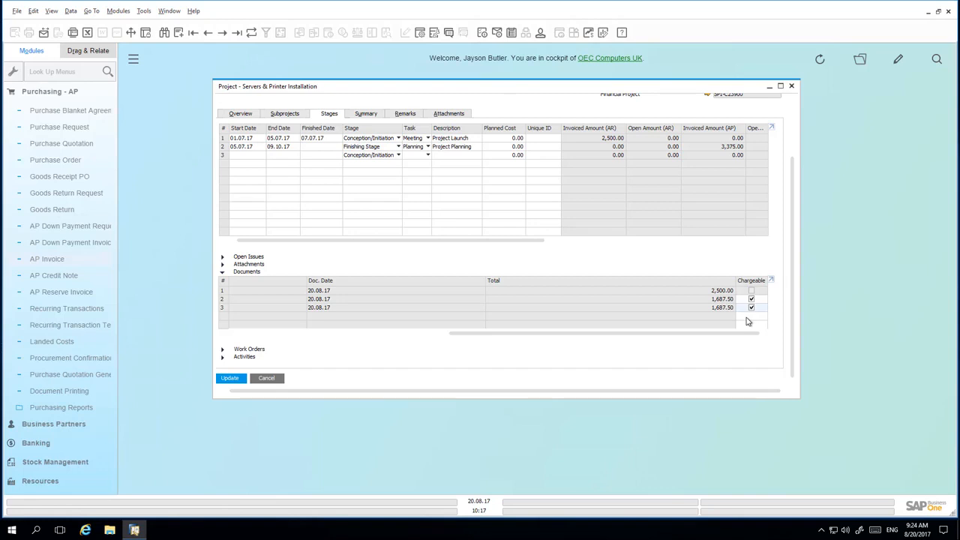
{"action": "left_click", "coordinate": [233, 380]}
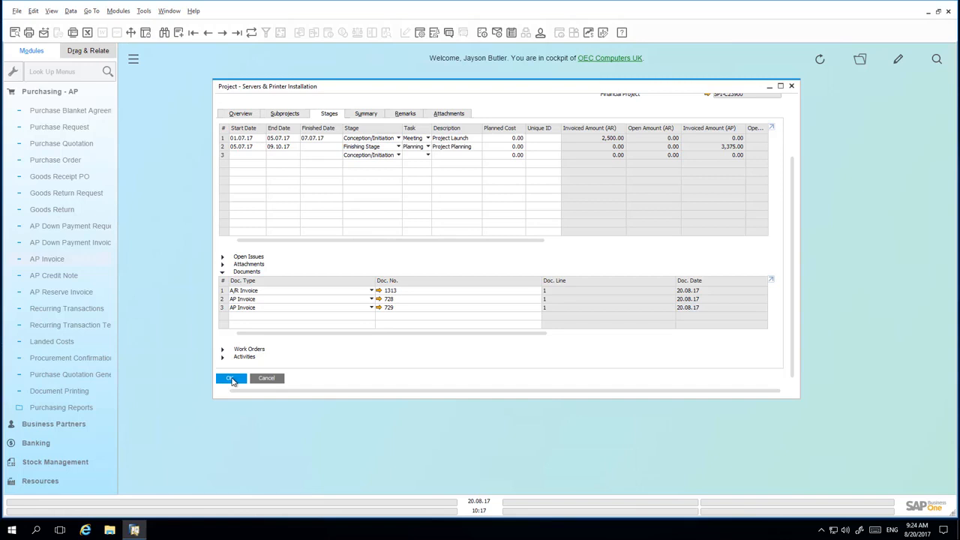
Find and start the Billing Document Generation Wizard, keeping A/R Invoice as the target document.
{"action": "left_click", "coordinate": [52, 72]}
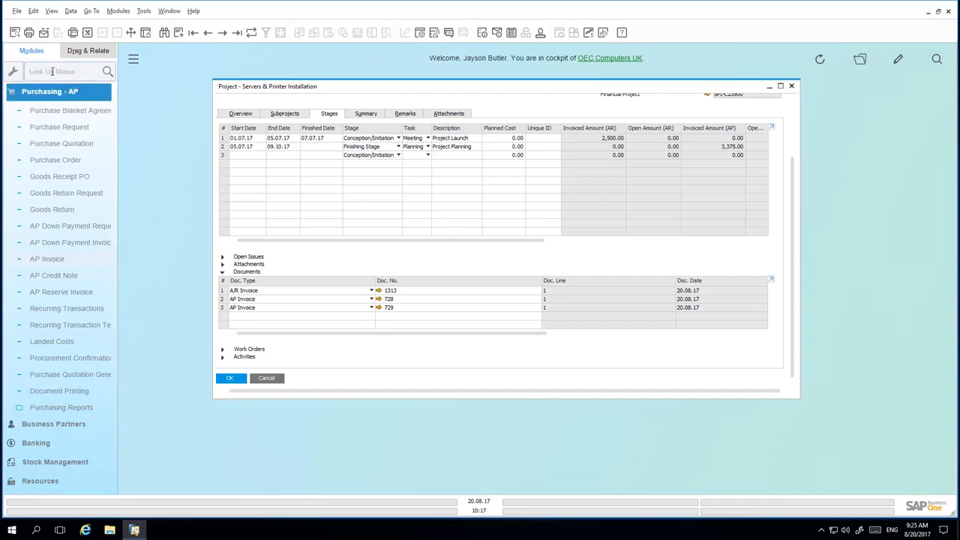
{"action": "type", "text": "bill"}
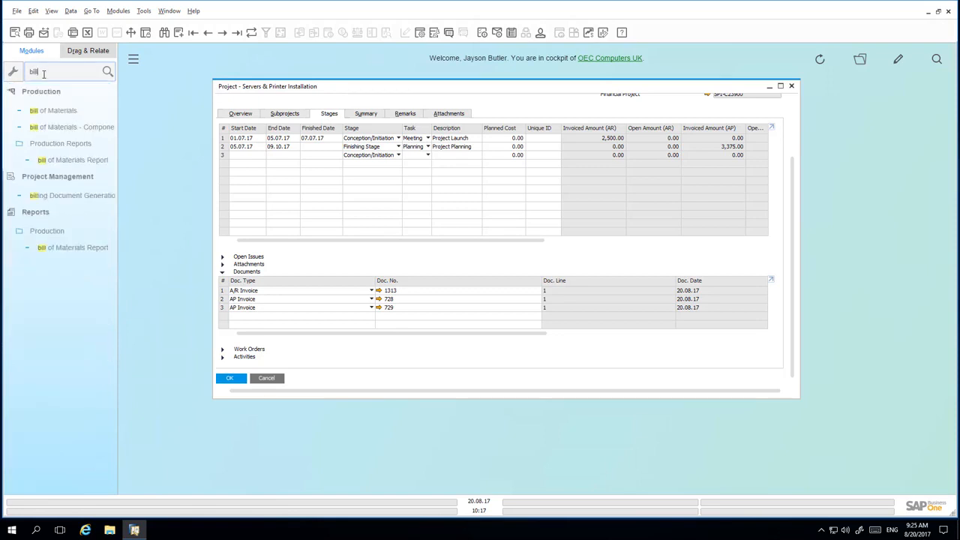
{"action": "left_click", "coordinate": [70, 195]}
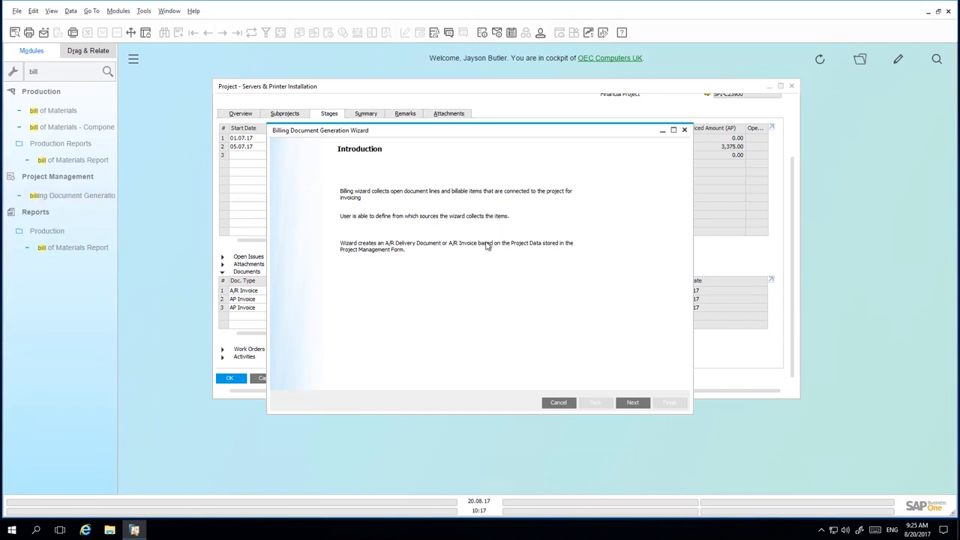
{"action": "left_click", "coordinate": [633, 403]}
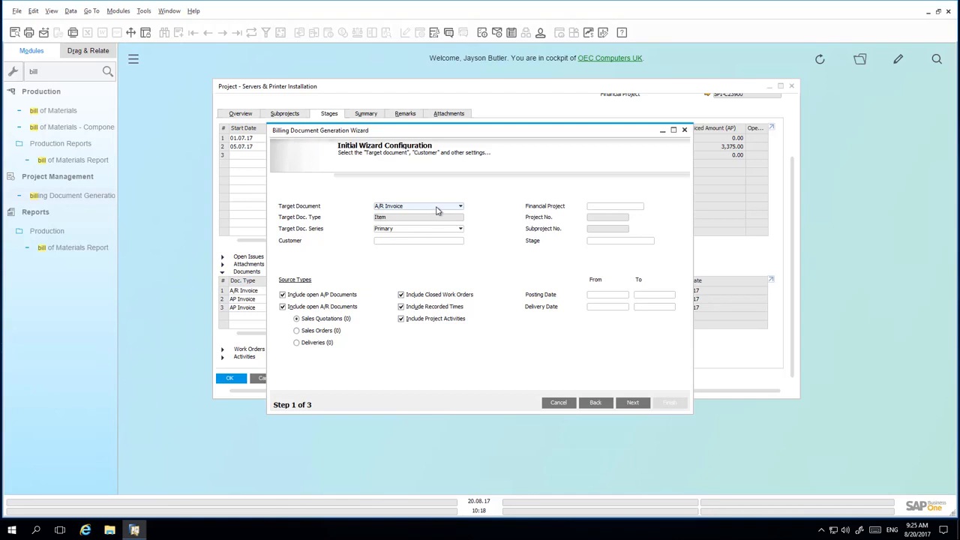
{"action": "left_click", "coordinate": [436, 211]}
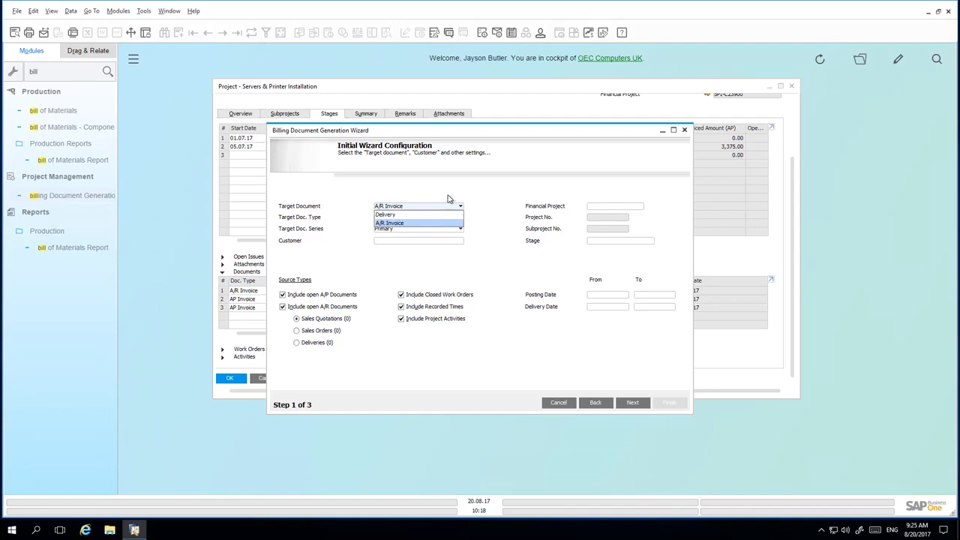
{"action": "left_click", "coordinate": [450, 201]}
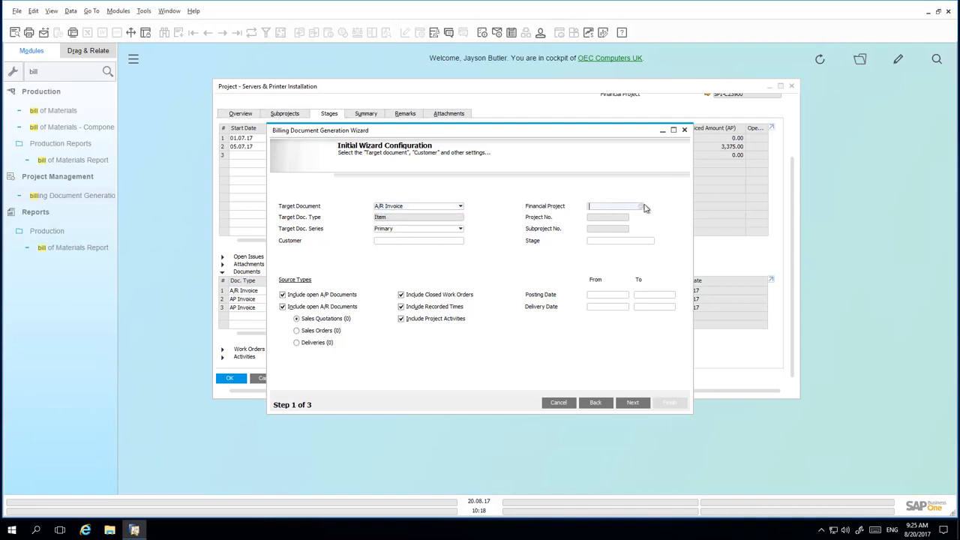
Set the wizard's financial project to SPI-C23900, Servers & Printer Installation for Parameter, and its customer to Parameter Technology.
{"action": "left_click", "coordinate": [642, 207]}
{"action": "double_click", "coordinate": [512, 204]}
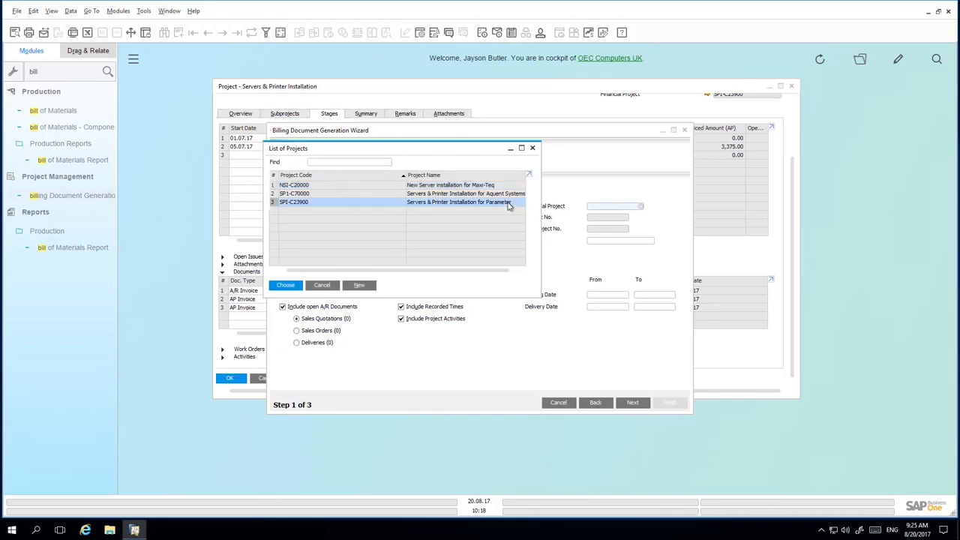
{"action": "left_click", "coordinate": [448, 241]}
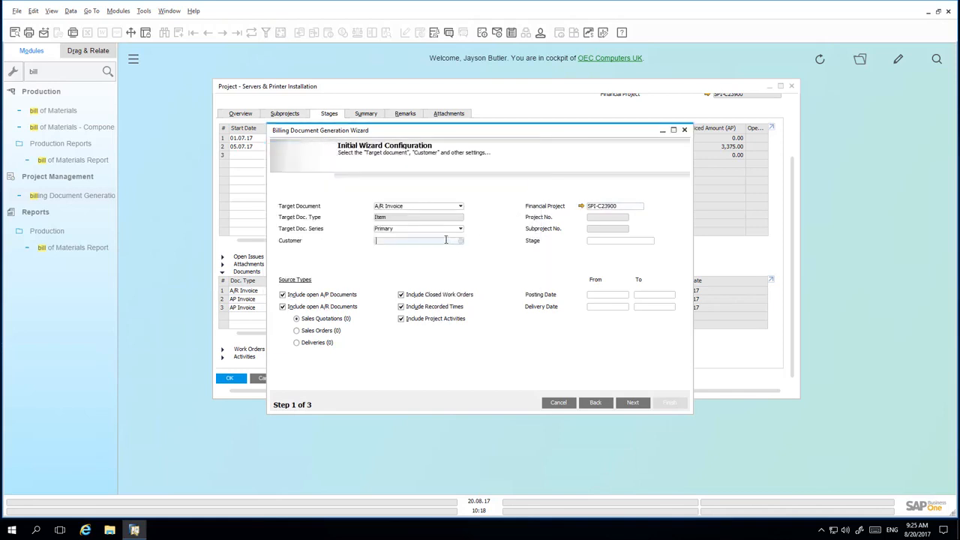
{"action": "left_click", "coordinate": [462, 241]}
{"action": "double_click", "coordinate": [321, 234]}
Restrict the billing to stage (2-2) of Servers & Printer Installation and proceed to the base document line items.
{"action": "left_click", "coordinate": [609, 241]}
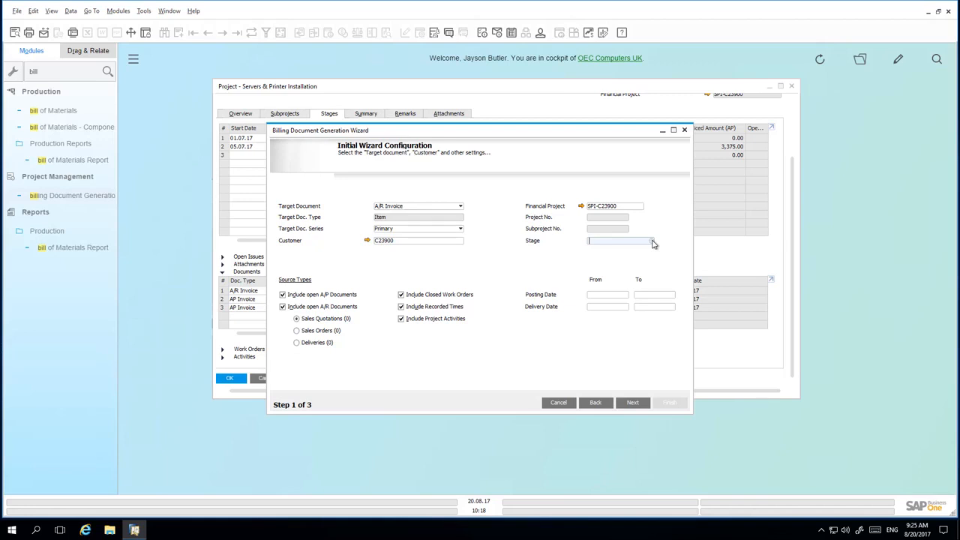
{"action": "left_click", "coordinate": [652, 241]}
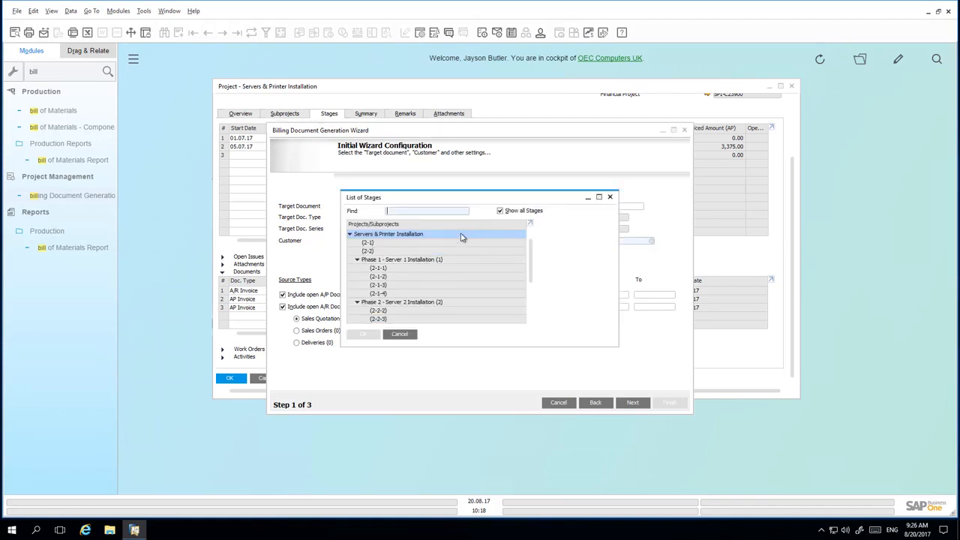
{"action": "left_click", "coordinate": [422, 252]}
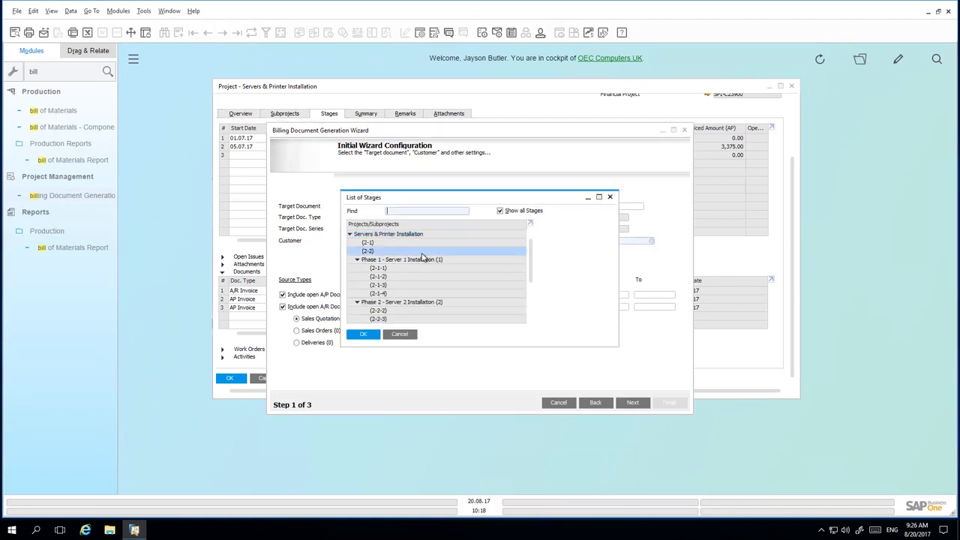
{"action": "left_click", "coordinate": [364, 335]}
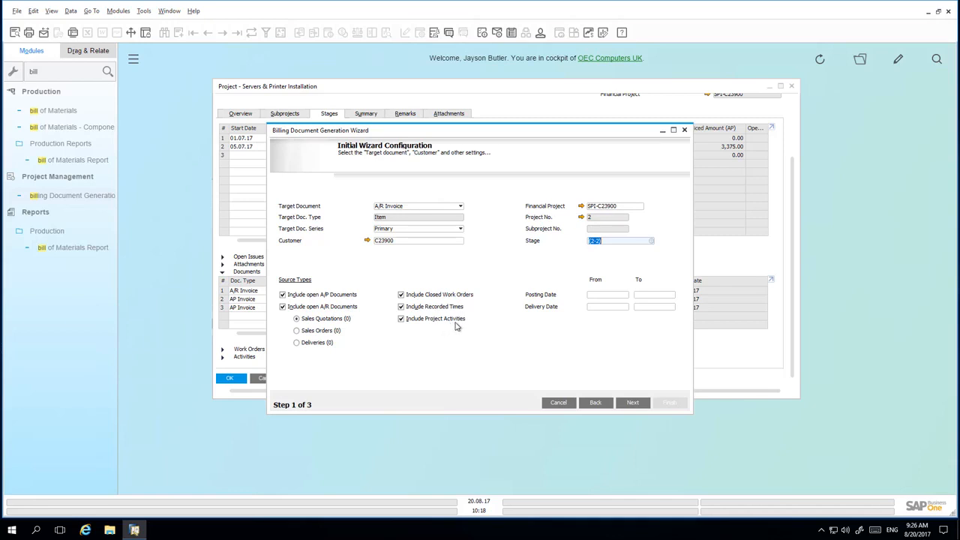
{"action": "left_click", "coordinate": [634, 403]}
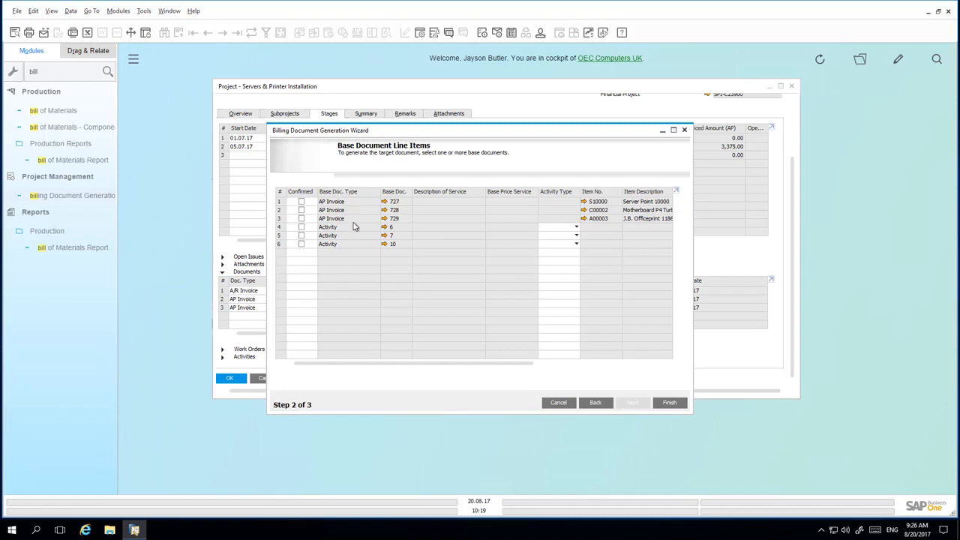
Review the base document lines, confirm AP invoices 727, 728 and 729, and generate the AR invoice despite the credit limit.
{"action": "left_click_drag", "start_coordinate": [442, 365], "coordinate": [455, 369]}
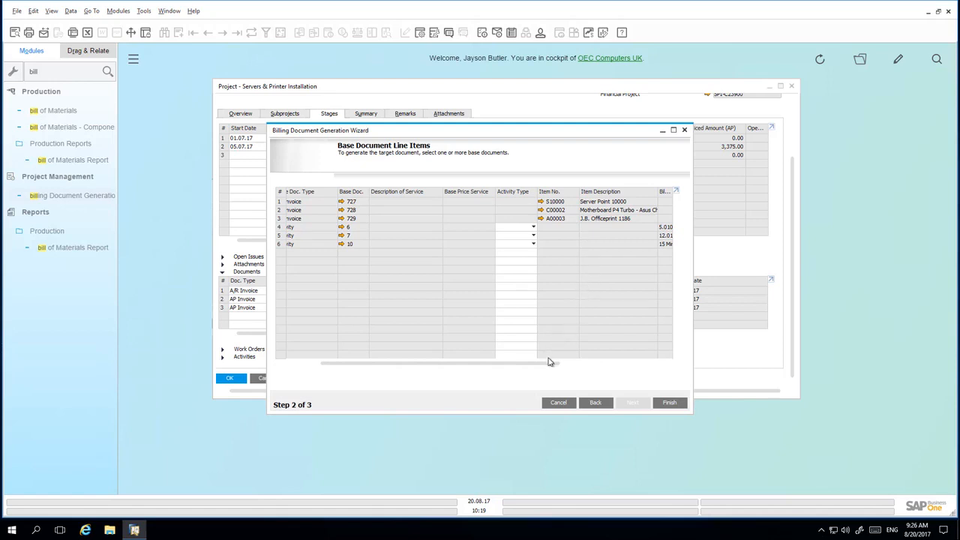
{"action": "left_click_drag", "start_coordinate": [557, 366], "coordinate": [685, 364]}
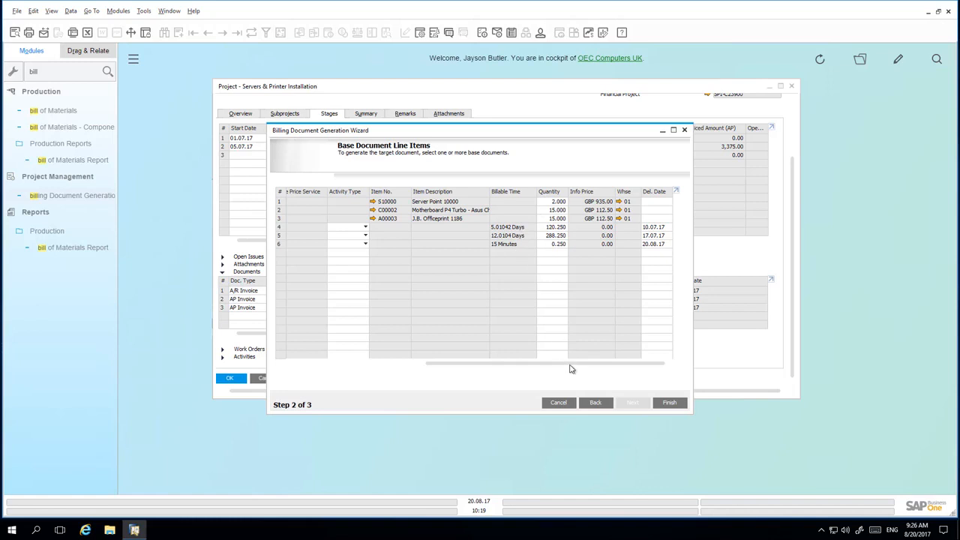
{"action": "left_click_drag", "start_coordinate": [569, 367], "coordinate": [432, 365]}
{"action": "left_click", "coordinate": [299, 201]}
{"action": "left_click", "coordinate": [300, 210]}
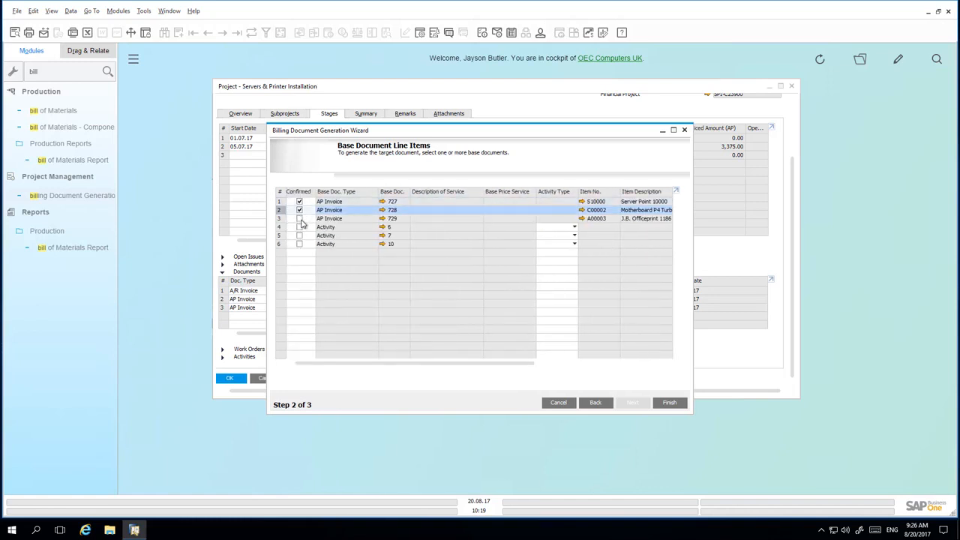
{"action": "left_click", "coordinate": [300, 219]}
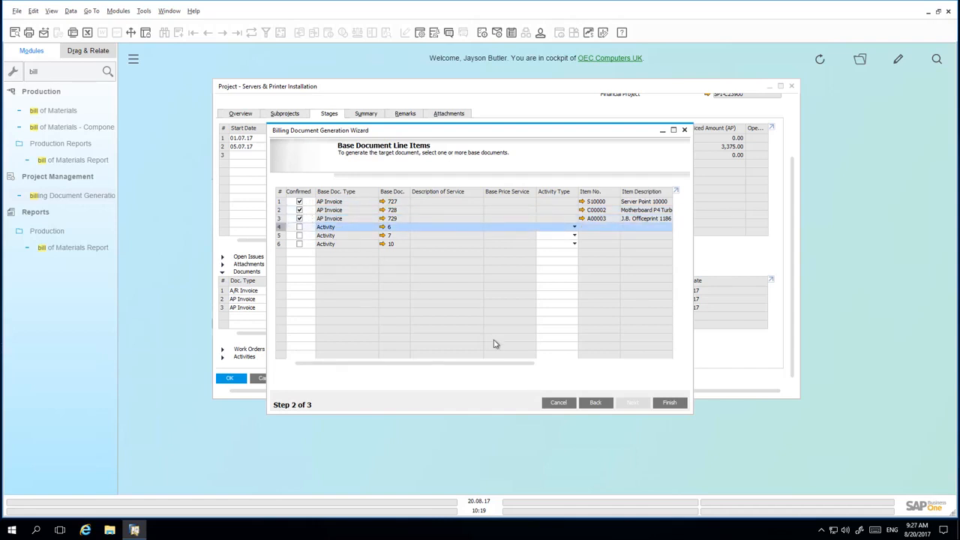
{"action": "left_click", "coordinate": [675, 405]}
{"action": "left_click", "coordinate": [370, 275]}
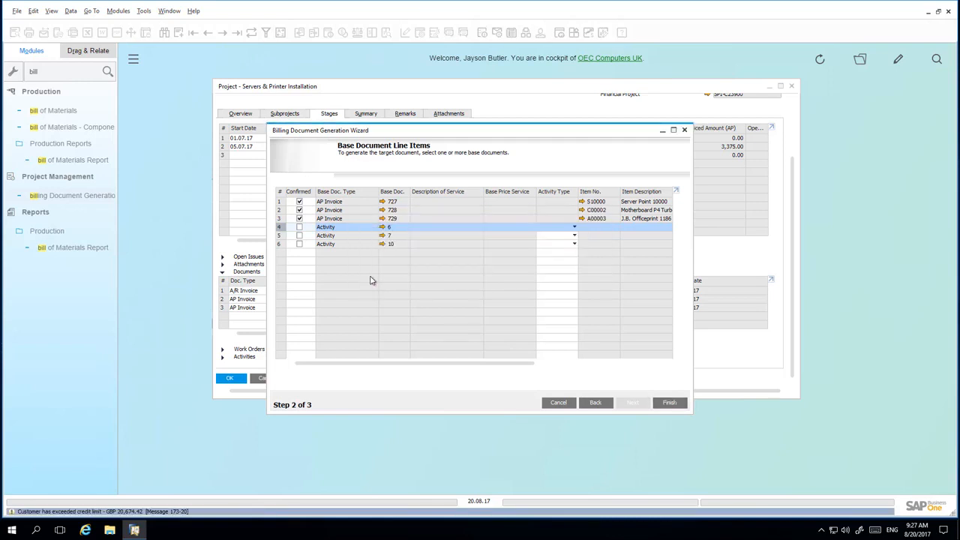
Submit the generated AR invoice and automatically assign the serial numbers for its two S10000 Server Point 10000 items.
{"action": "left_click_drag", "start_coordinate": [655, 134], "coordinate": [565, 119]}
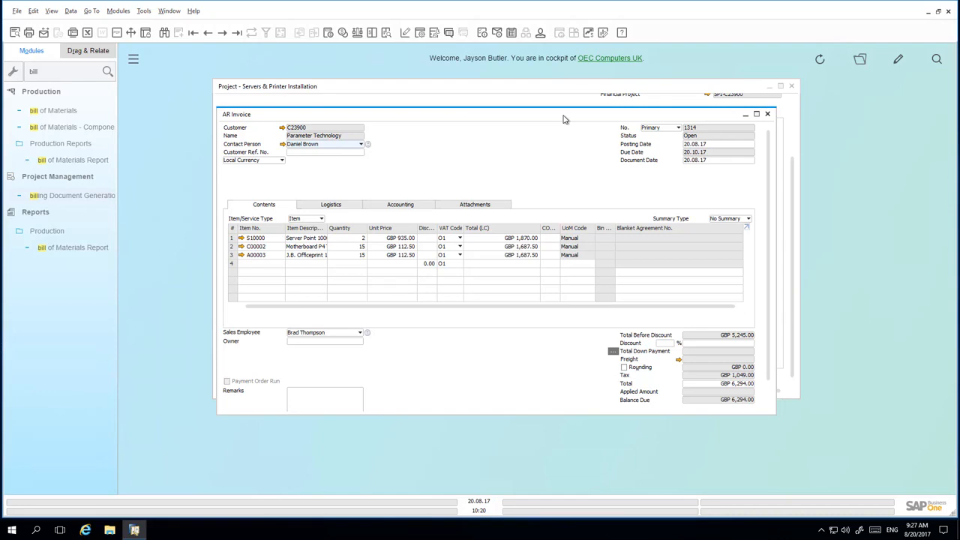
{"action": "key", "text": "Return"}
{"action": "left_click", "coordinate": [374, 276]}
{"action": "left_click", "coordinate": [374, 276]}
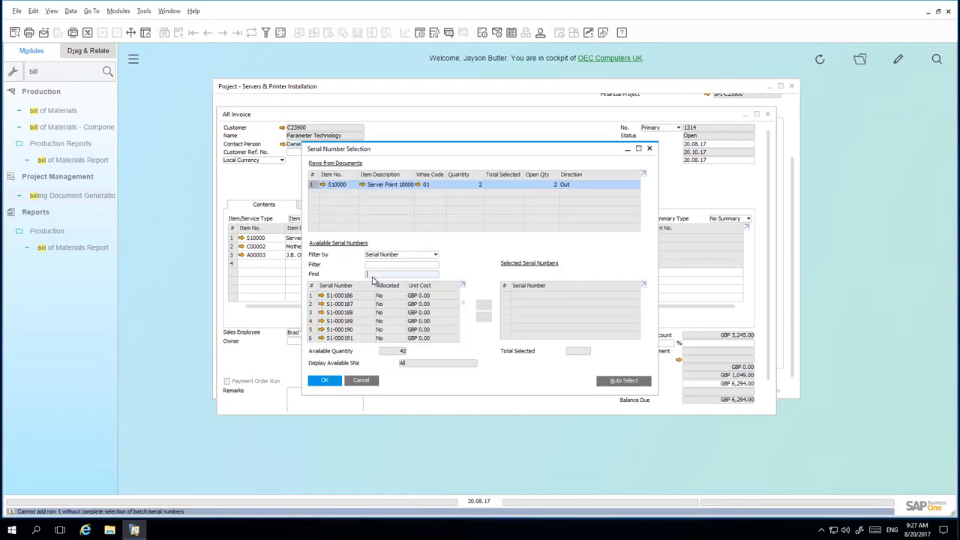
{"action": "left_click", "coordinate": [618, 381]}
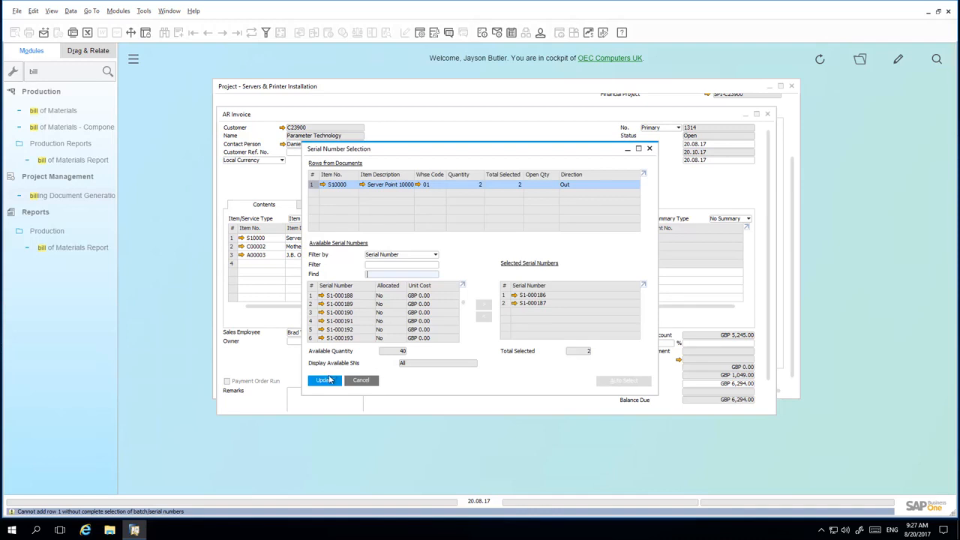
{"action": "left_click", "coordinate": [332, 383]}
Add the AR invoice, accept the exceeded credit limit, and close the billing wizard.
{"action": "scroll", "coordinate": [763, 389], "scroll_direction": "down", "scroll_amount": 2}
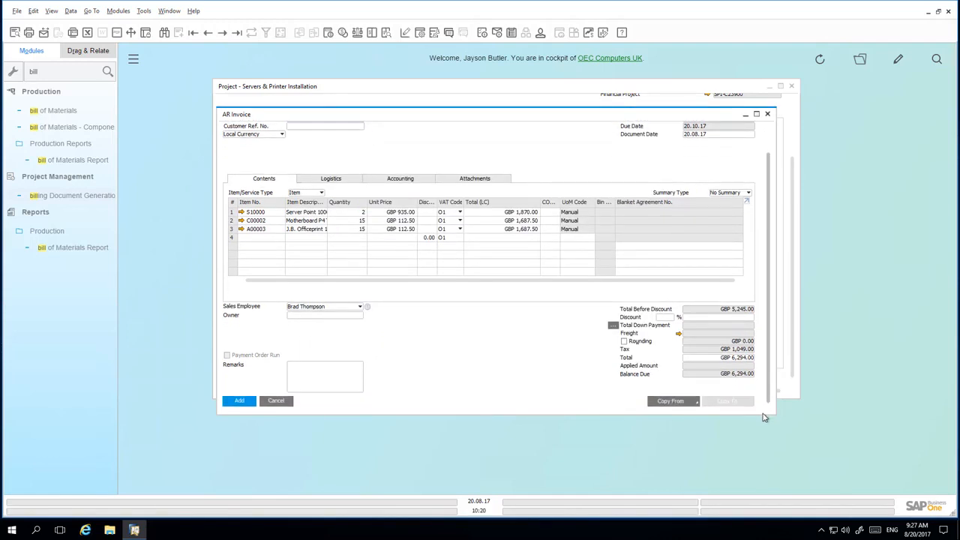
{"action": "left_click", "coordinate": [246, 402]}
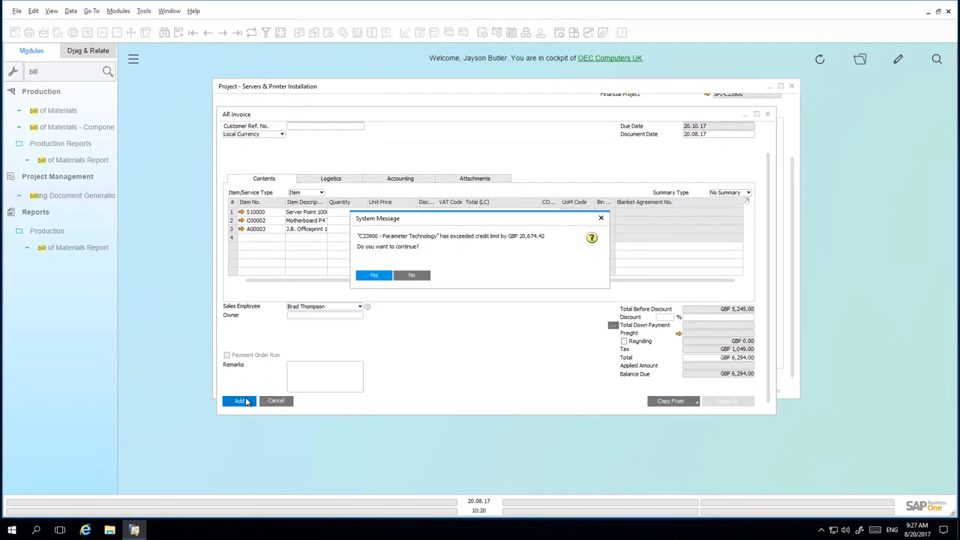
{"action": "left_click", "coordinate": [382, 276]}
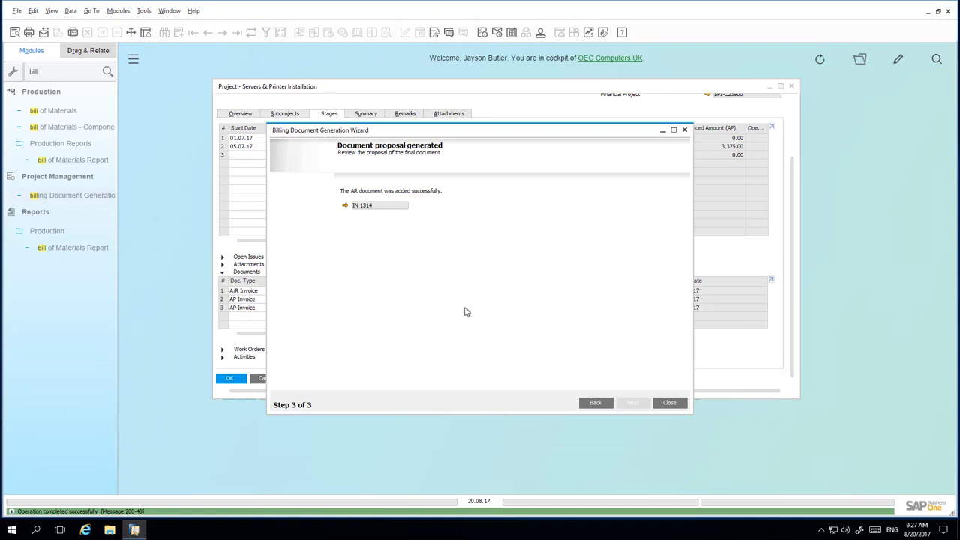
{"action": "left_click", "coordinate": [670, 403]}
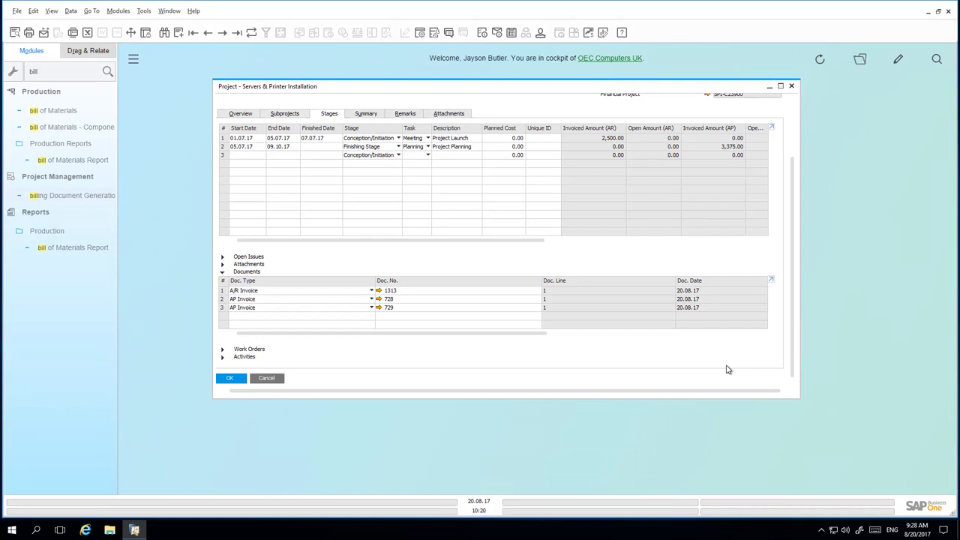
Review the project overview at level 1 and at level 2, including stage progress, and close it.
{"action": "left_click_drag", "start_coordinate": [793, 356], "coordinate": [795, 97]}
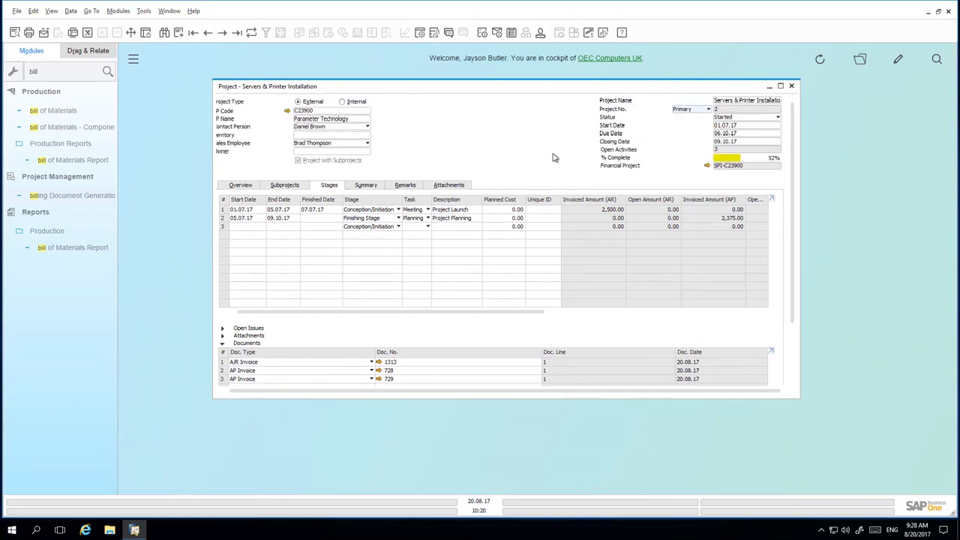
{"action": "right_click", "coordinate": [523, 153]}
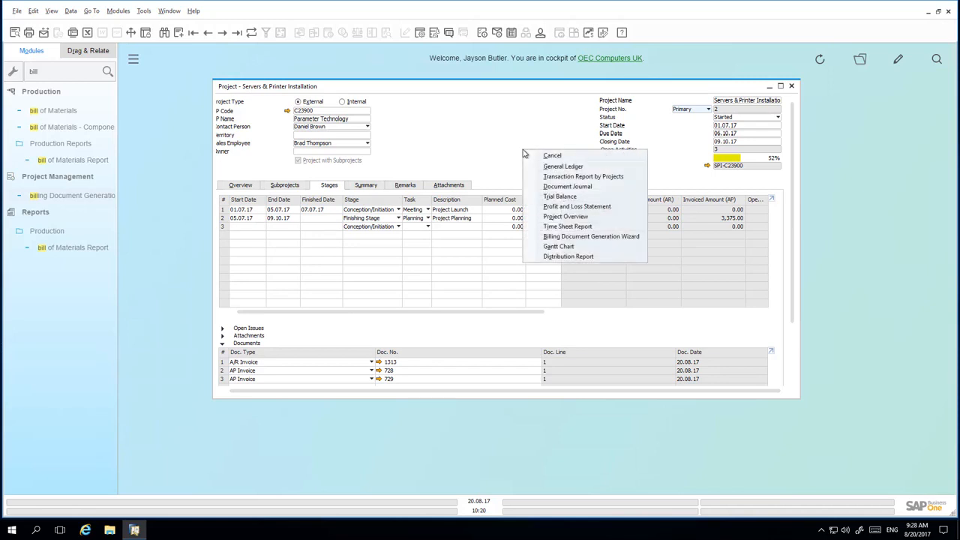
{"action": "left_click", "coordinate": [553, 217]}
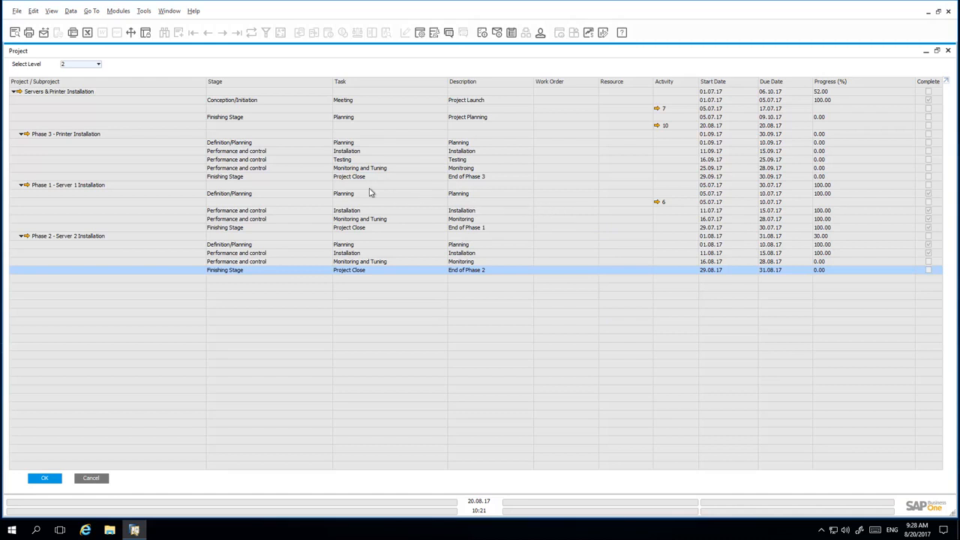
{"action": "left_click", "coordinate": [94, 66]}
{"action": "left_click", "coordinate": [85, 70]}
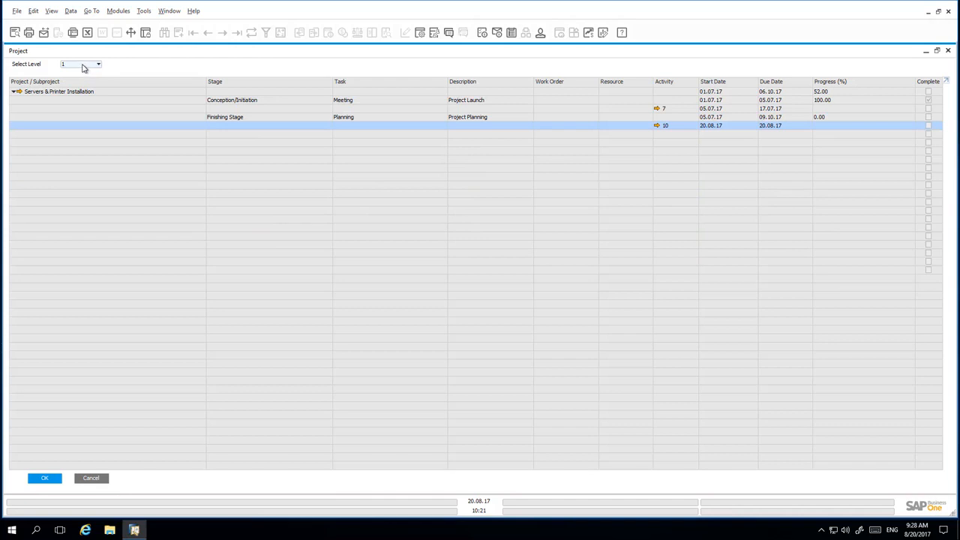
{"action": "left_click", "coordinate": [84, 68]}
{"action": "left_click", "coordinate": [84, 81]}
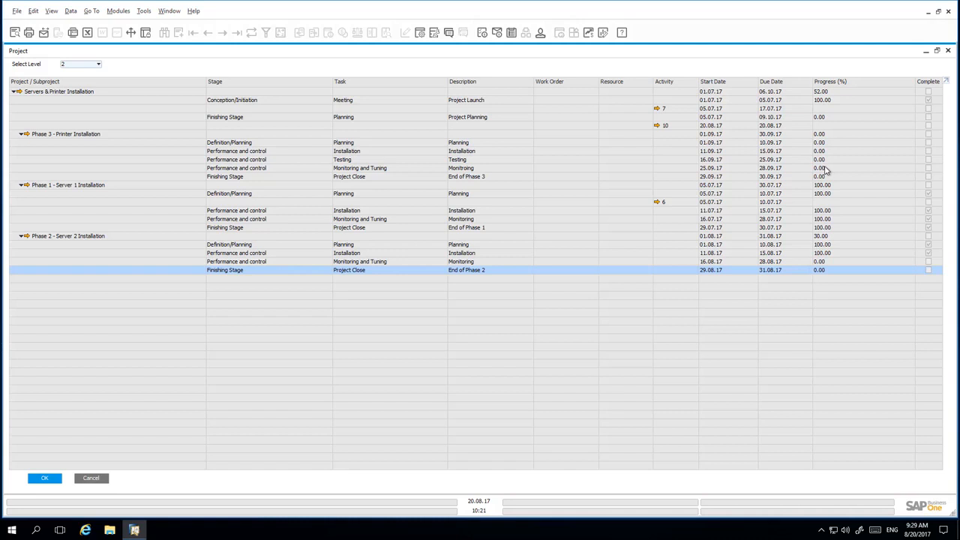
{"action": "left_click", "coordinate": [949, 53]}
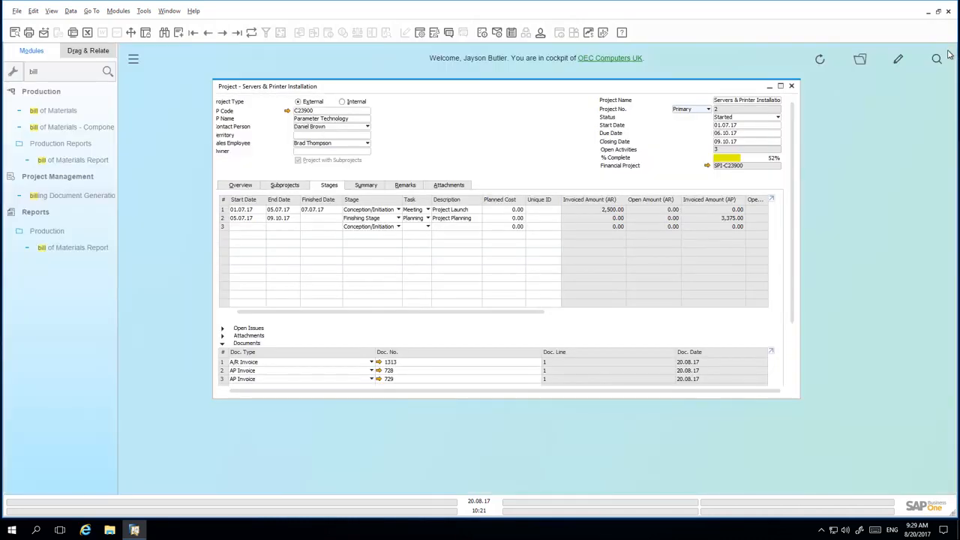
Open the project's Gantt chart in a maximized window and examine the timeline and progress of its phases.
{"action": "right_click", "coordinate": [509, 153]}
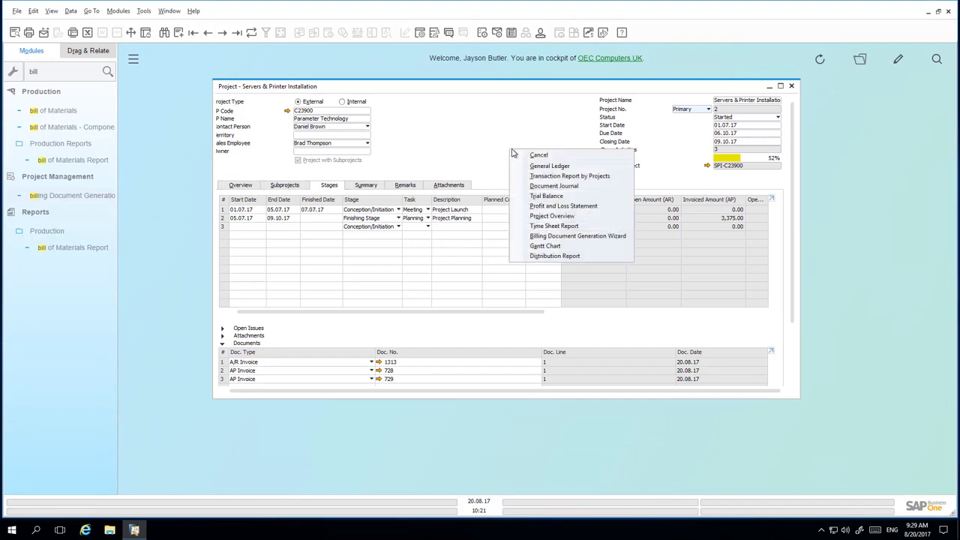
{"action": "left_click", "coordinate": [547, 246]}
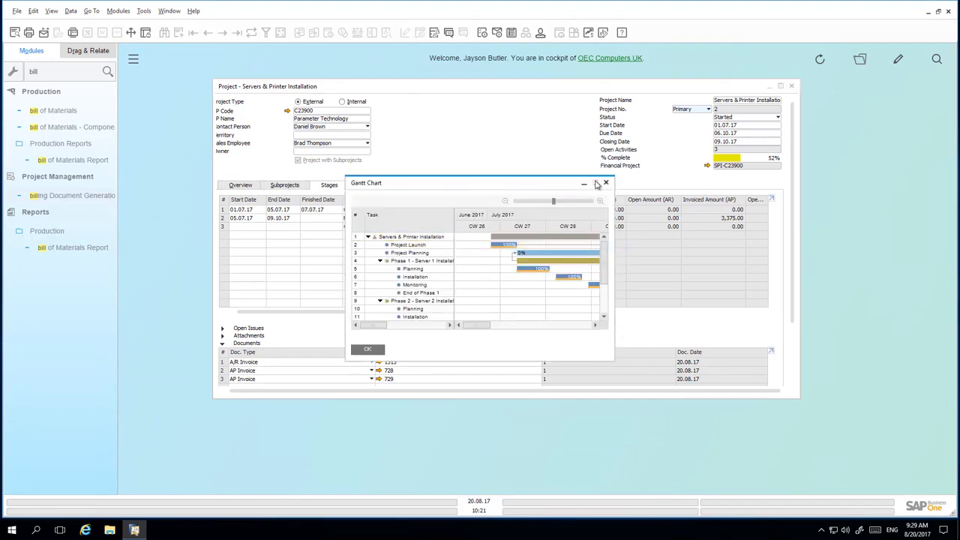
{"action": "left_click", "coordinate": [596, 184]}
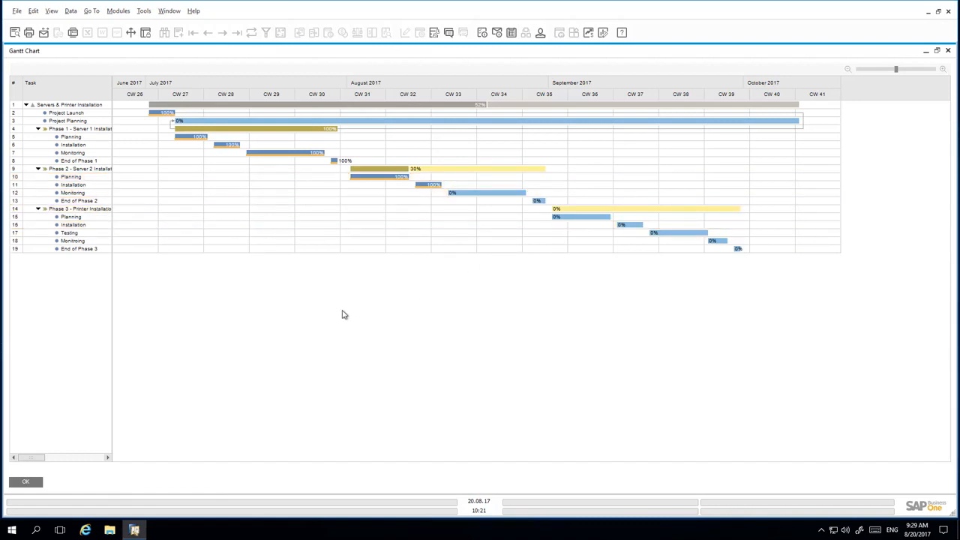
{"action": "left_click_drag", "start_coordinate": [38, 457], "coordinate": [18, 461]}
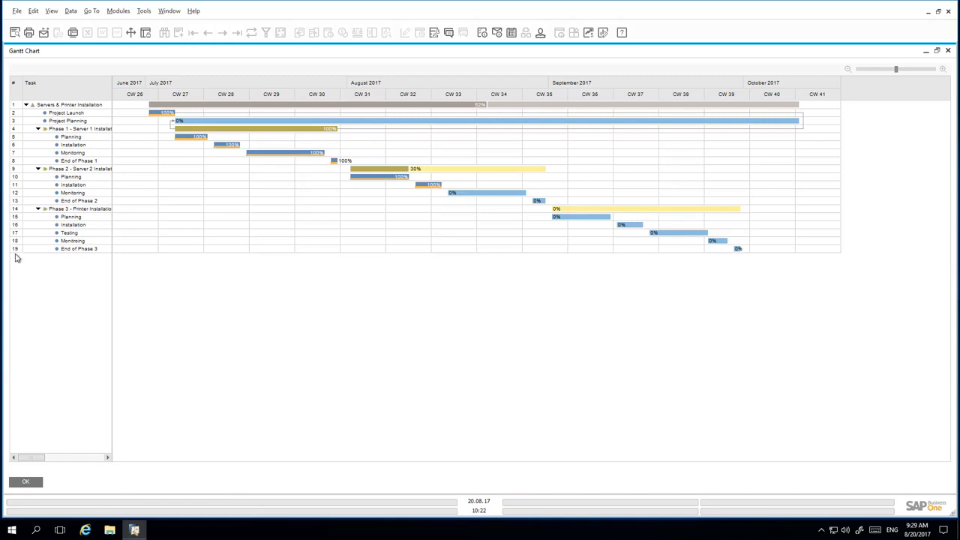